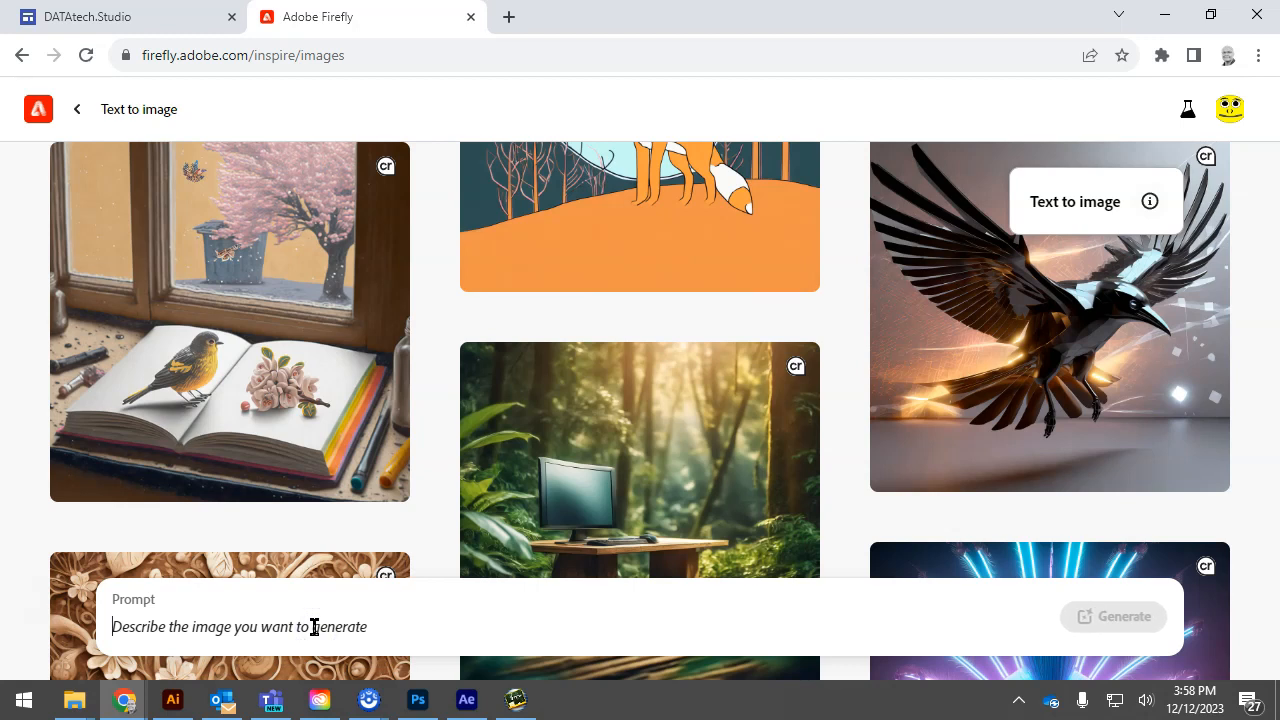
Generate images from the prompt "peaceful underwater scene" and set the aspect ratio to Widescreen (16:9)
text(peaceful)
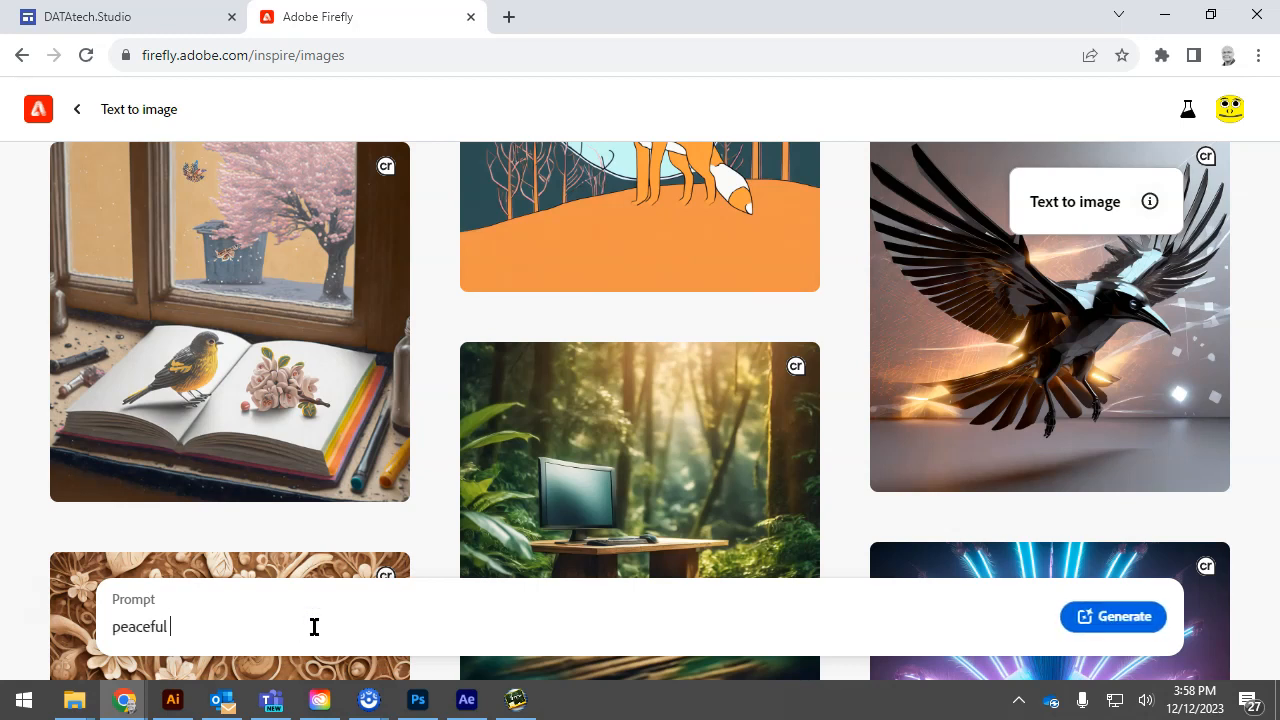
text( underwater scene)
key(Return)
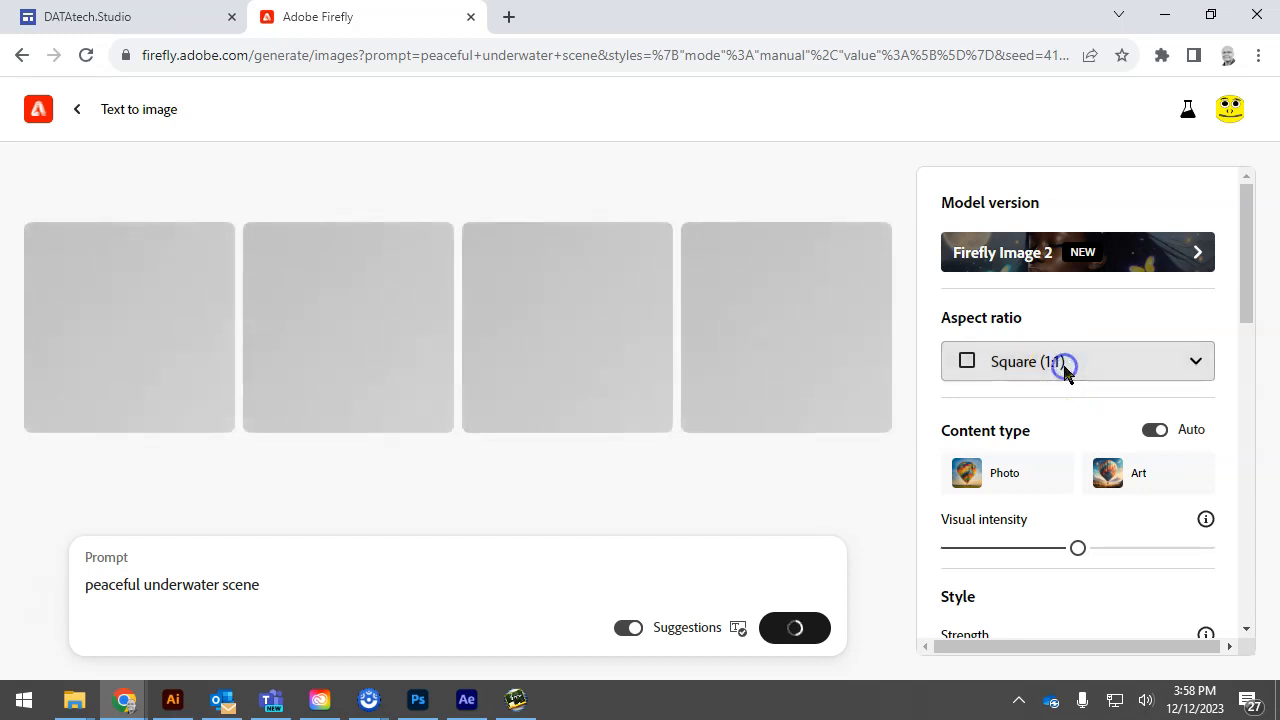
click(1064, 367)
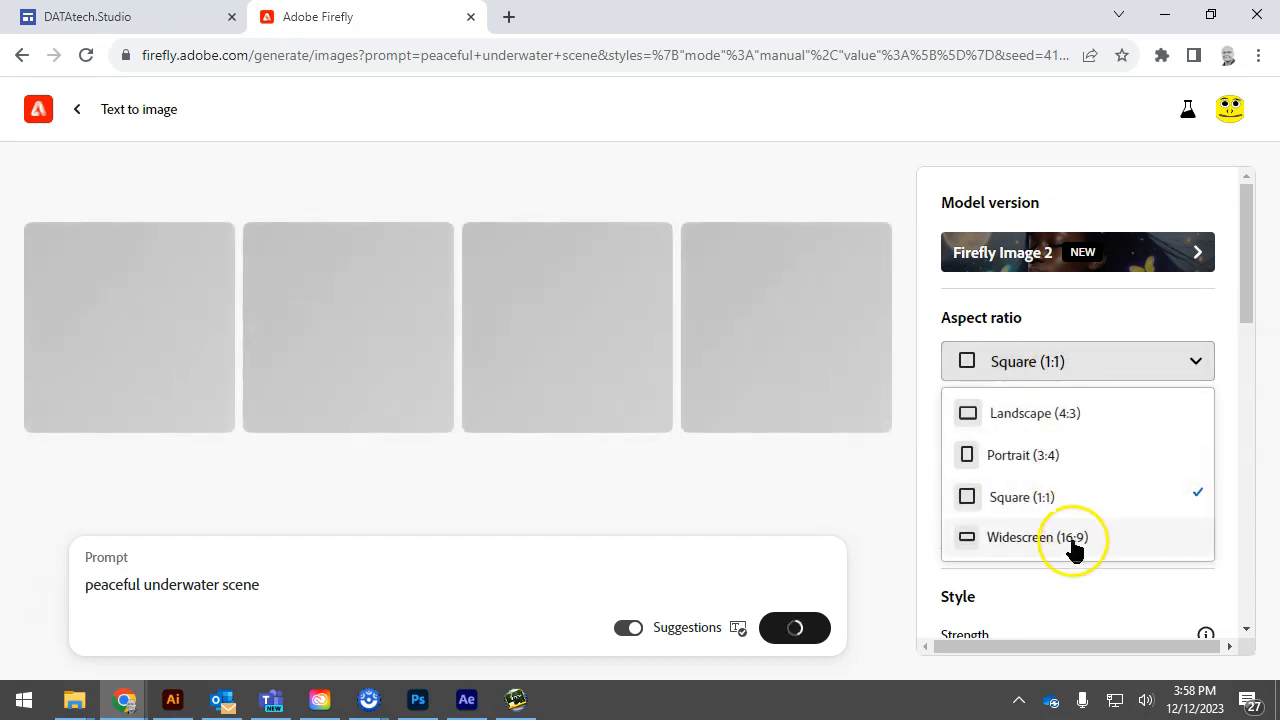
click(1070, 540)
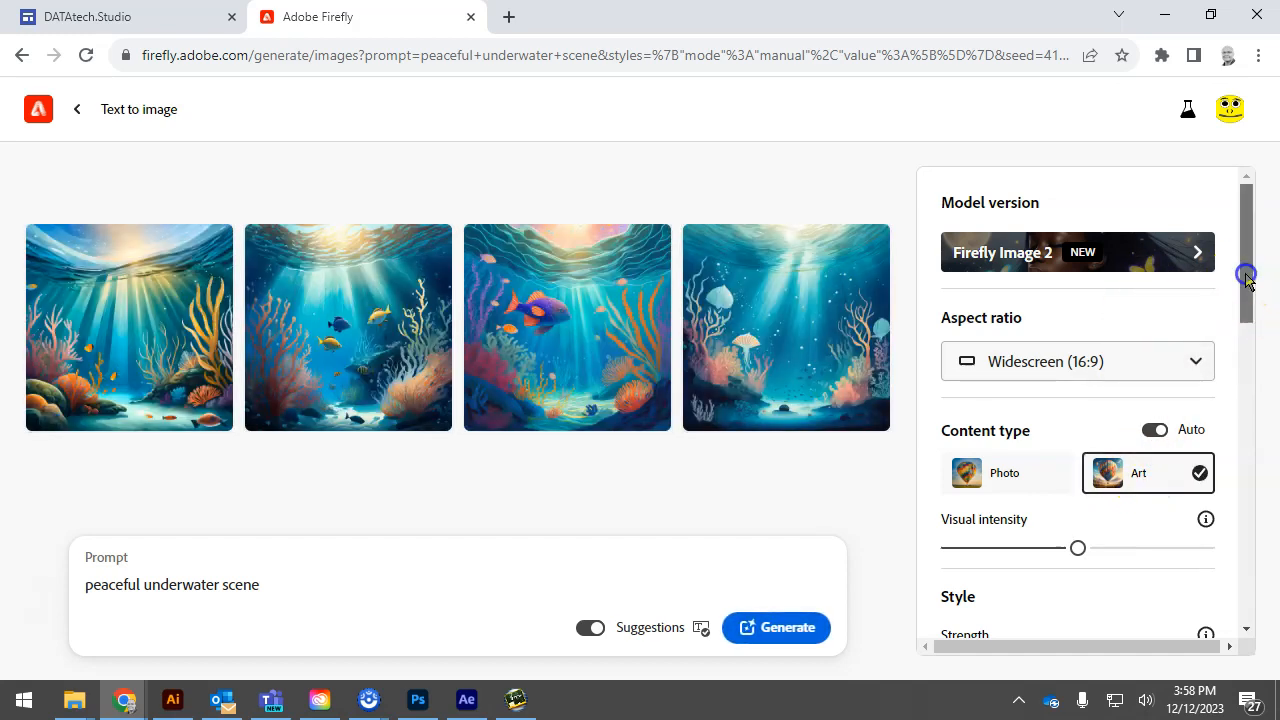
Start uploading an own style reference image and browse to the OneDrive folder "231106 Vector Graphics Project Folder"
scroll(1153, 502, down, 1)
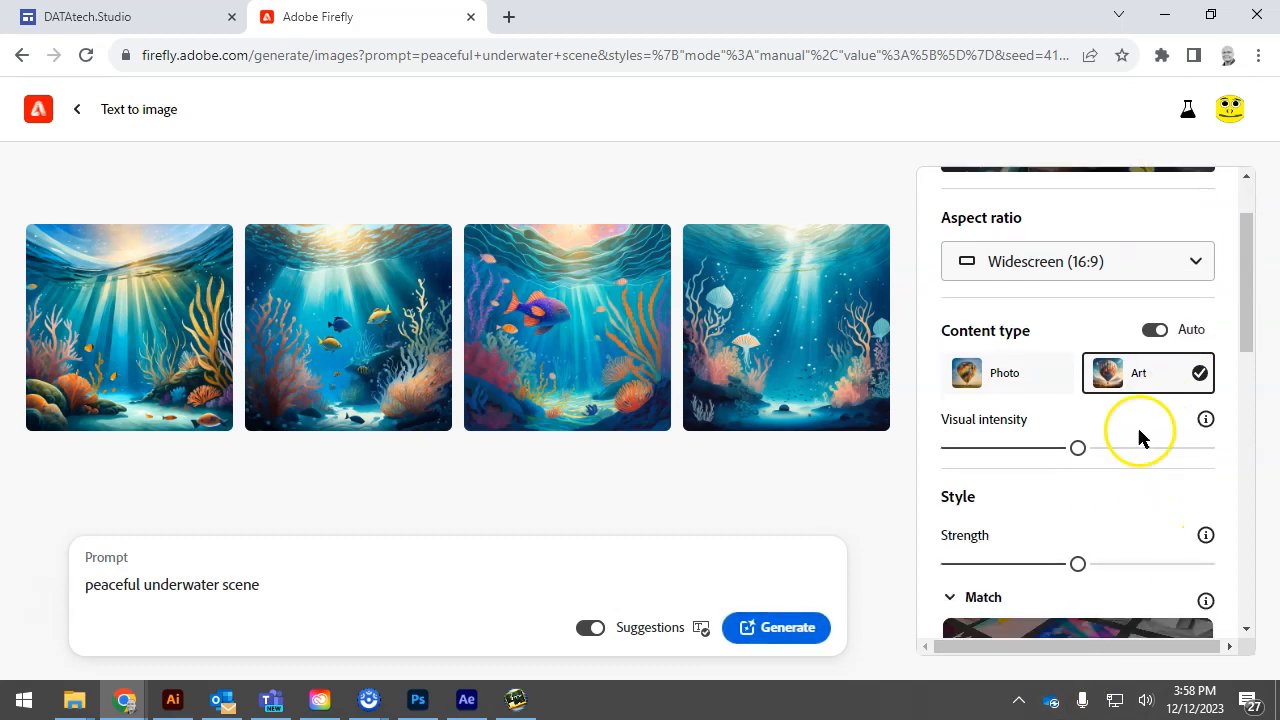
scroll(1140, 530, down, 1)
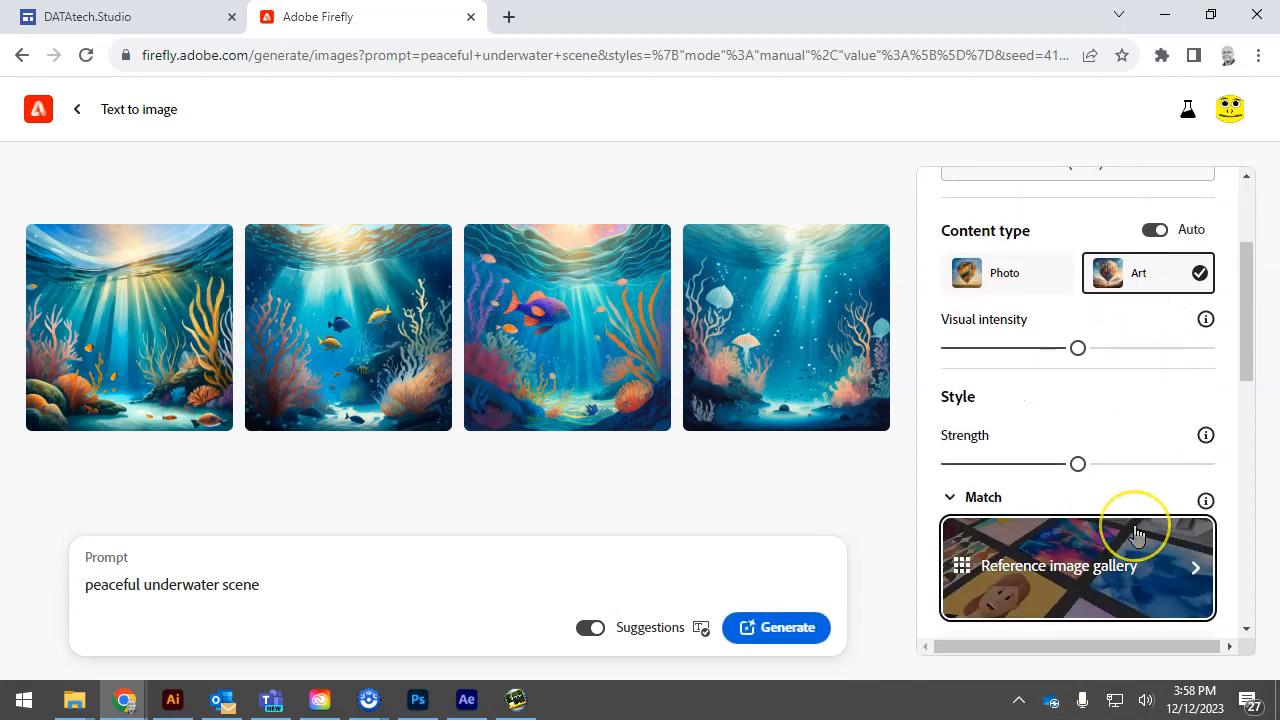
scroll(1136, 535, down, 3)
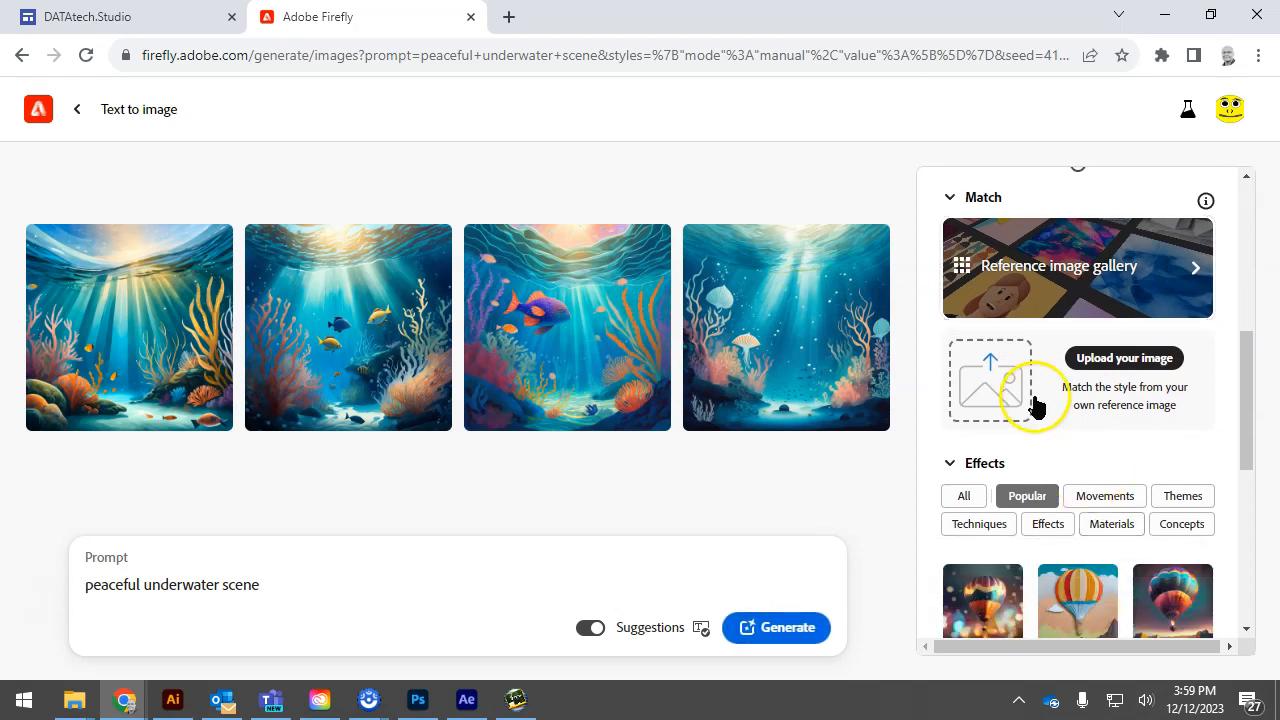
click(990, 390)
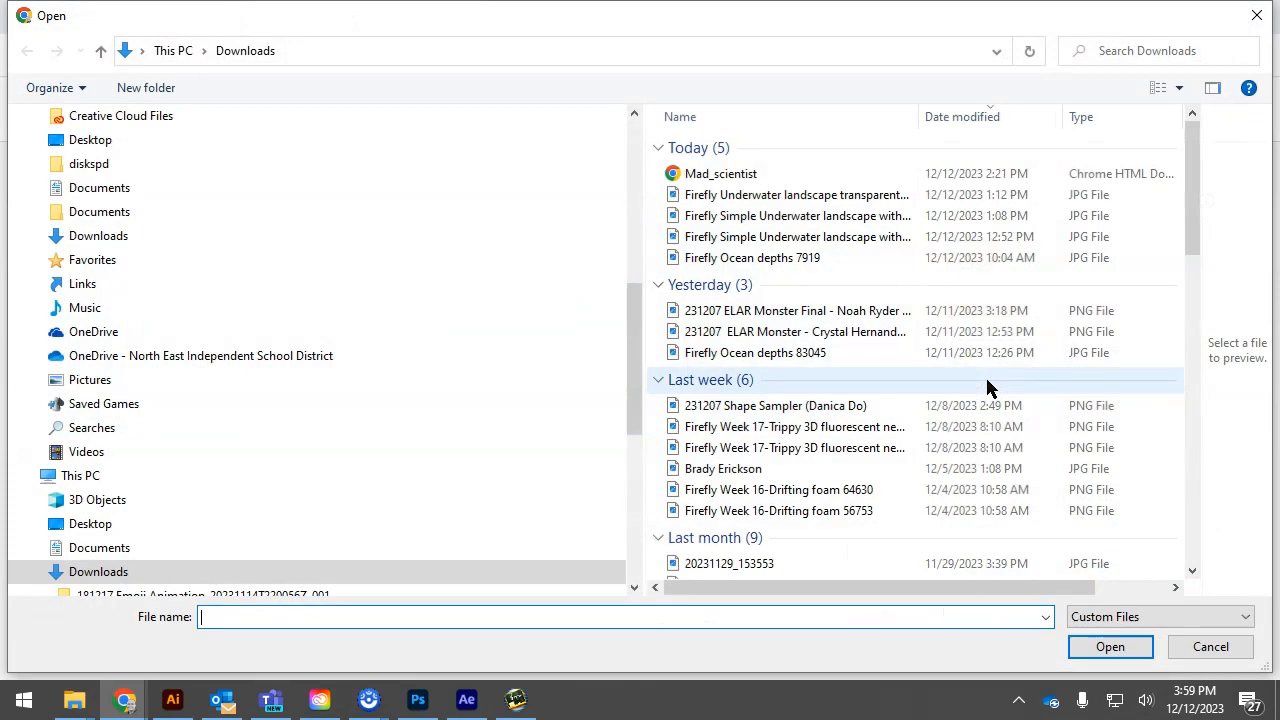
scroll(157, 263, up, 8)
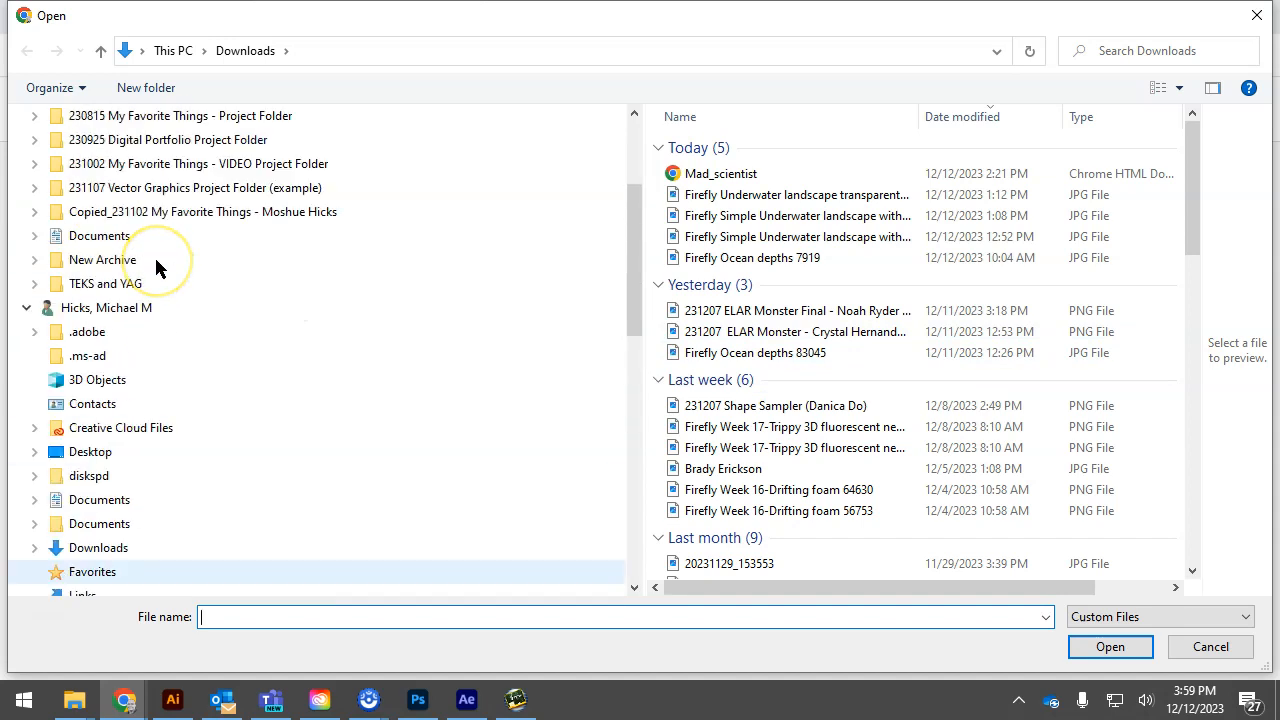
scroll(157, 266, up, 2)
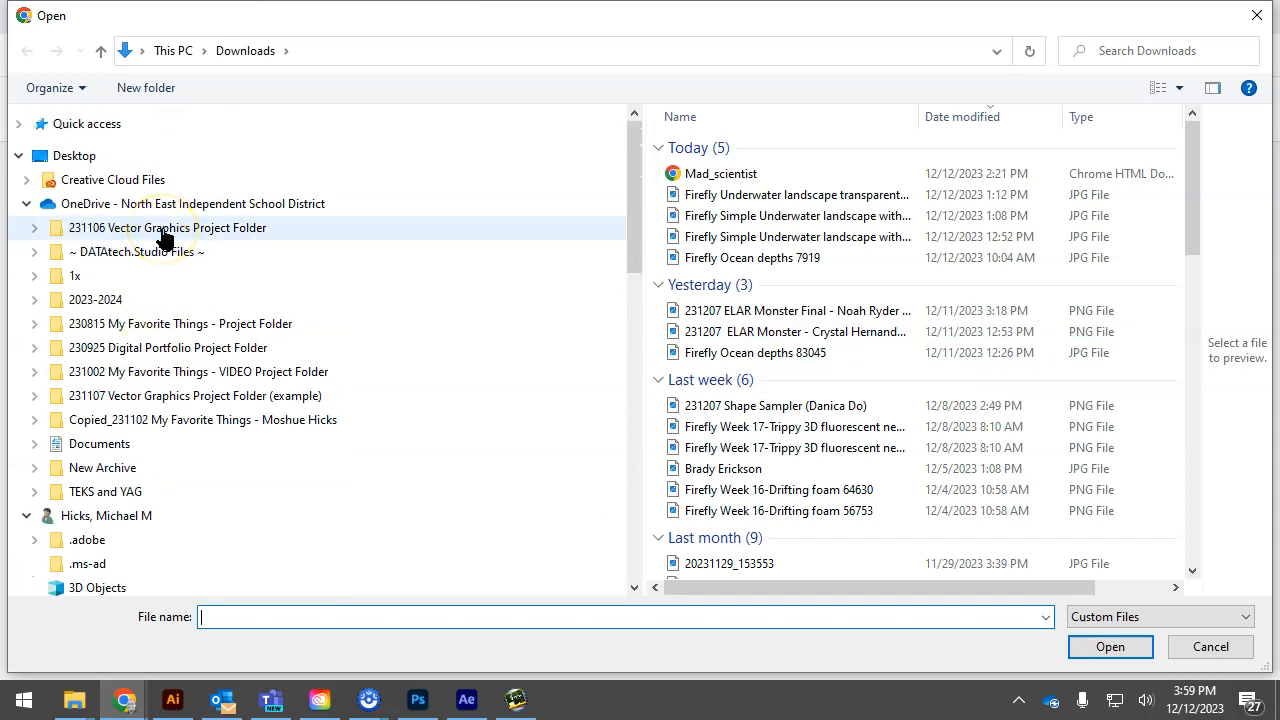
click(162, 232)
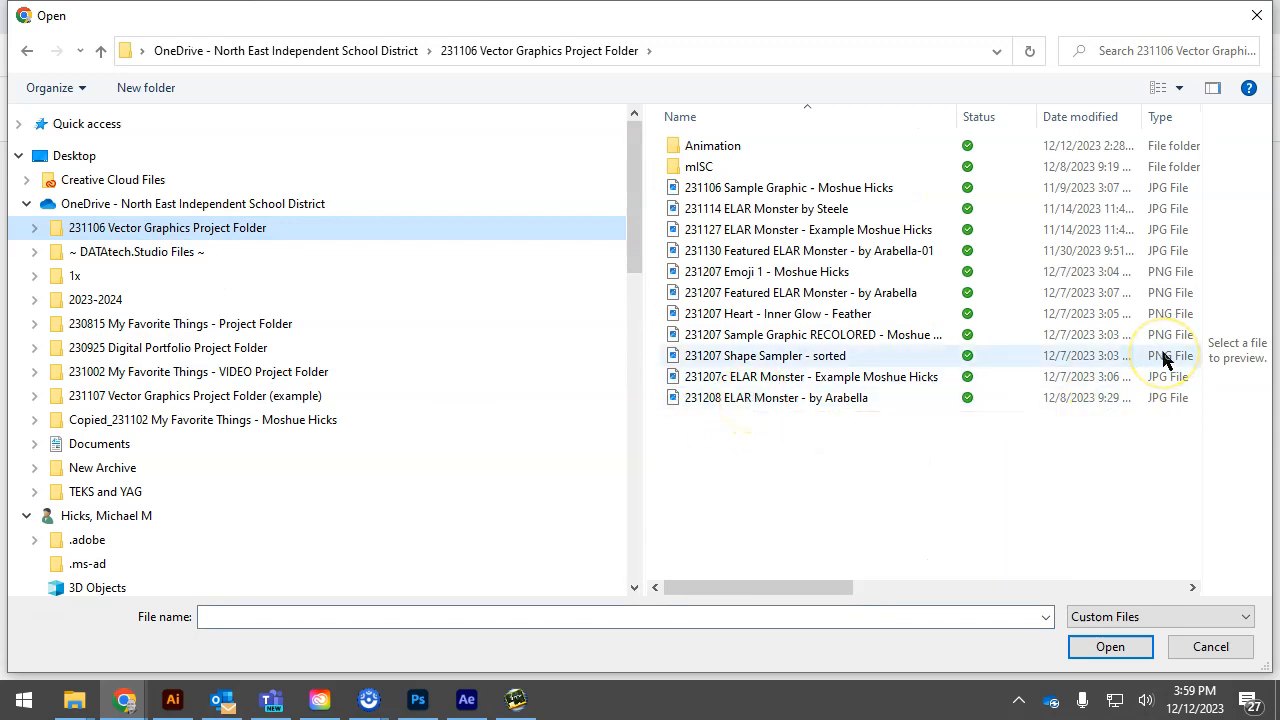
Upload the "231130 Featured ELAR Monster" JPG as the style reference, accepting the upload terms, and generate the images again
click(795, 255)
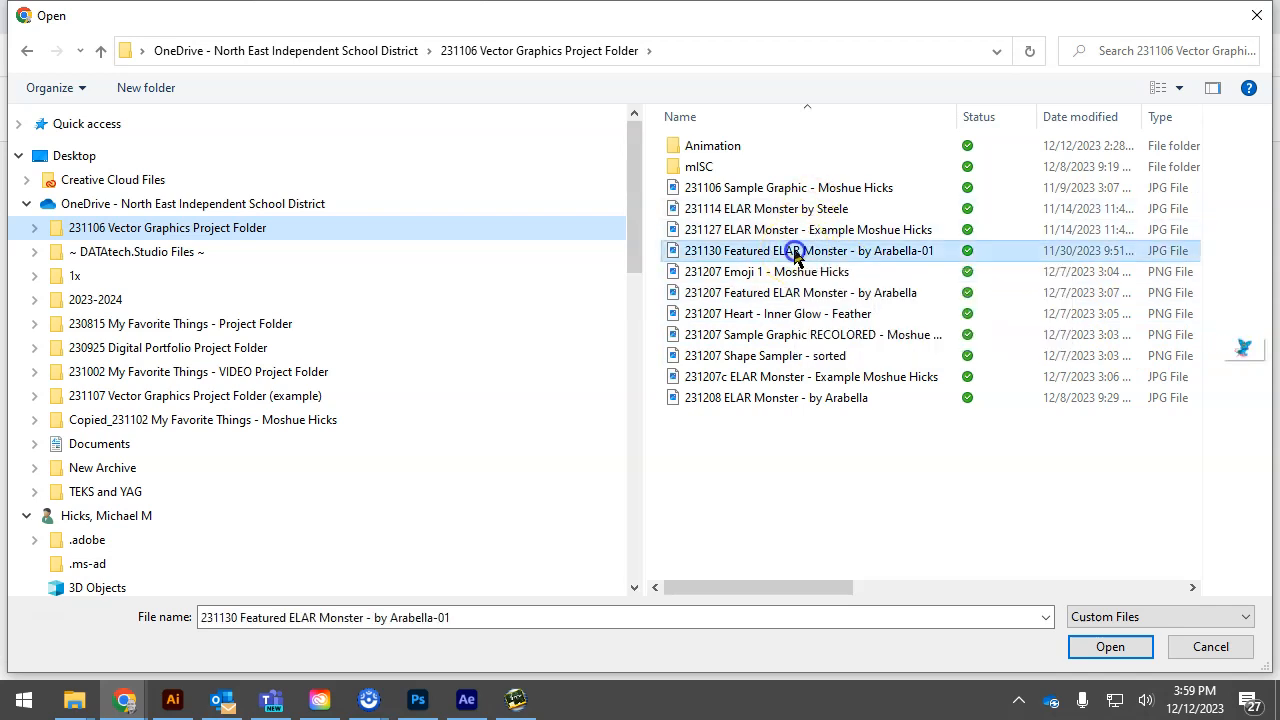
click(1179, 88)
click(1181, 60)
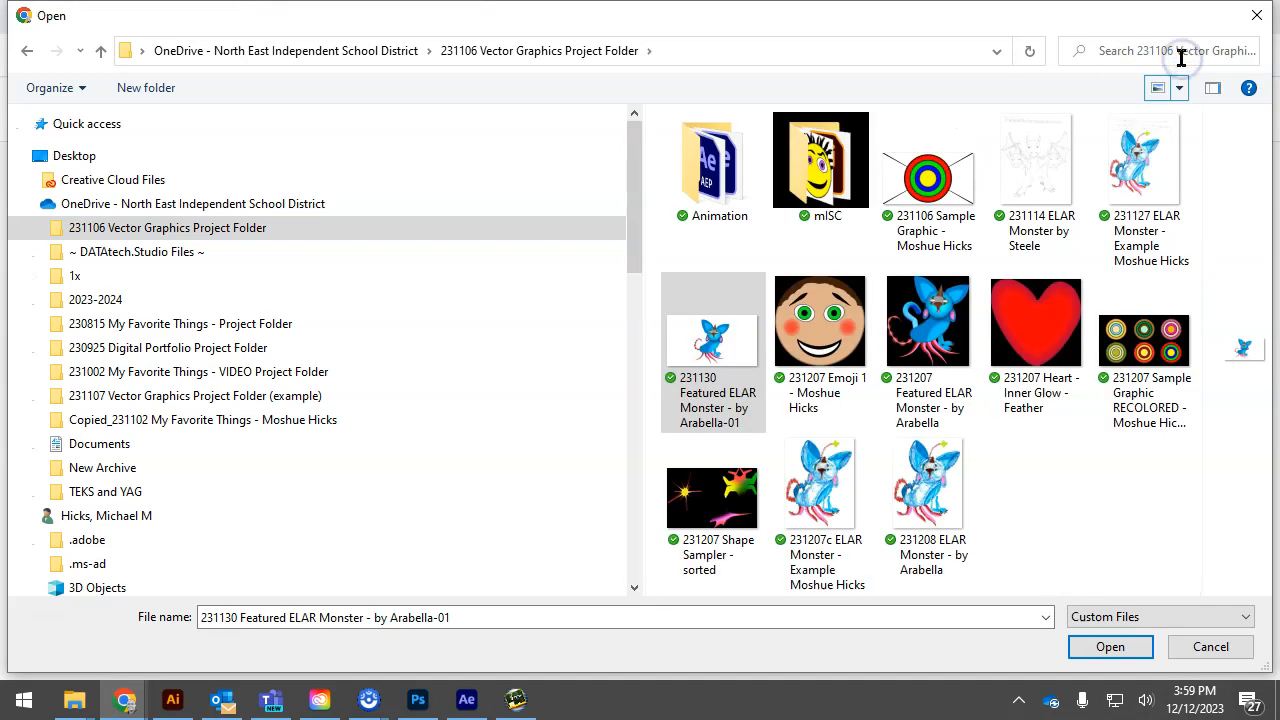
click(754, 374)
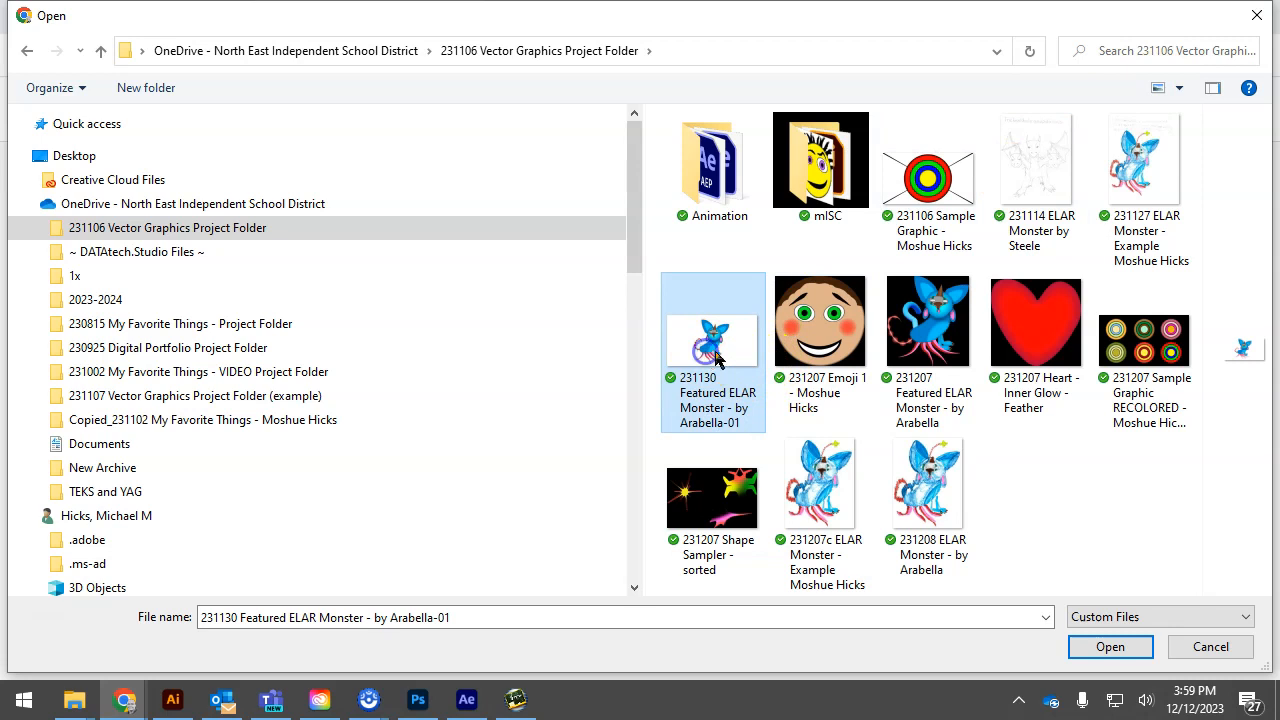
click(1138, 648)
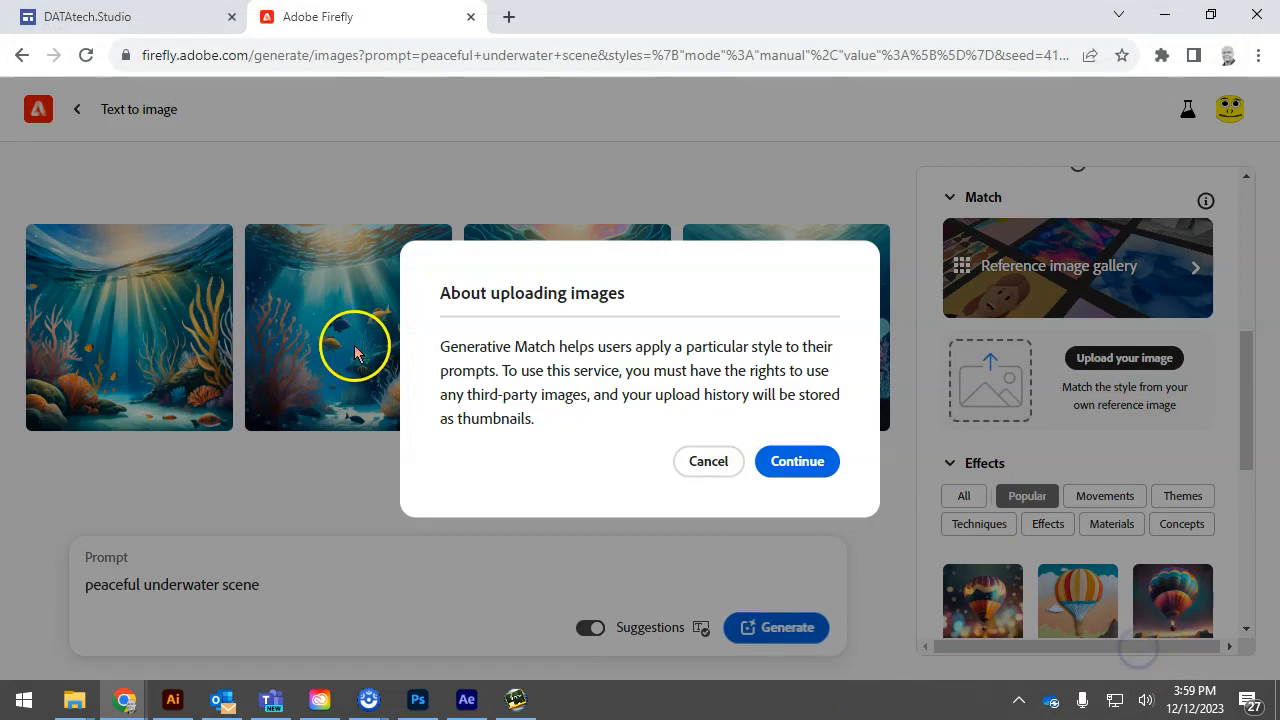
click(798, 462)
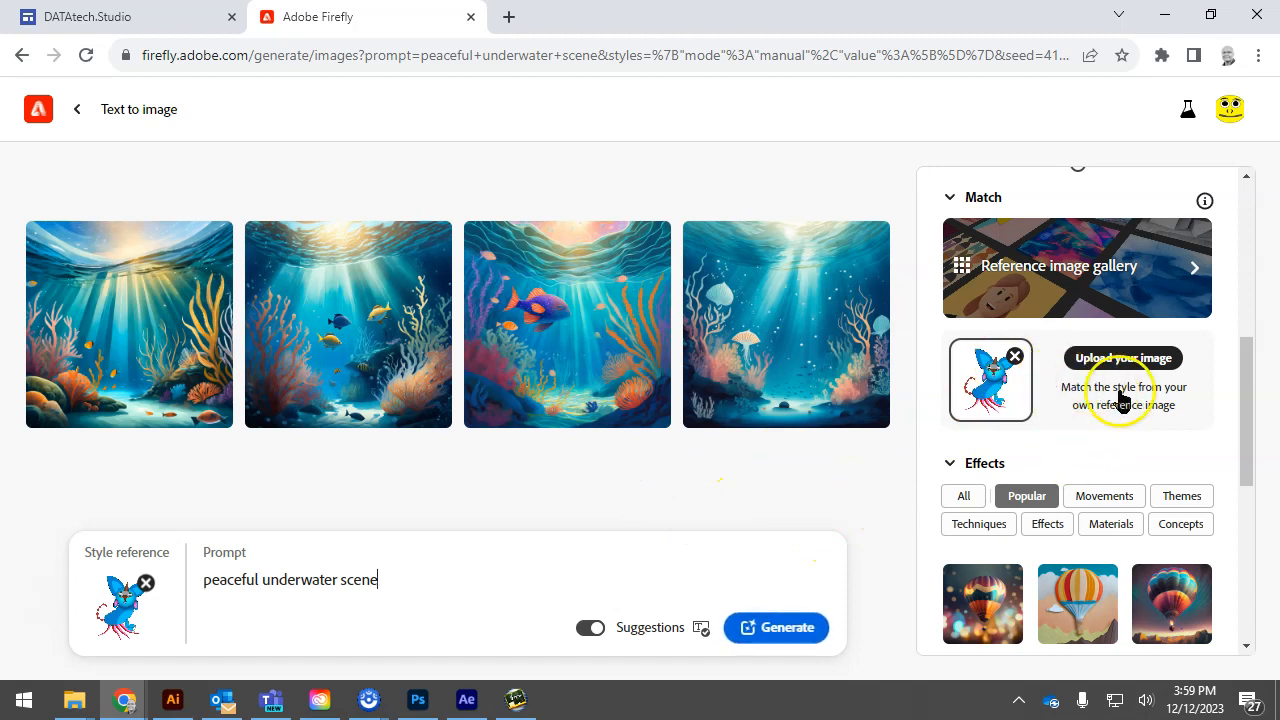
click(768, 627)
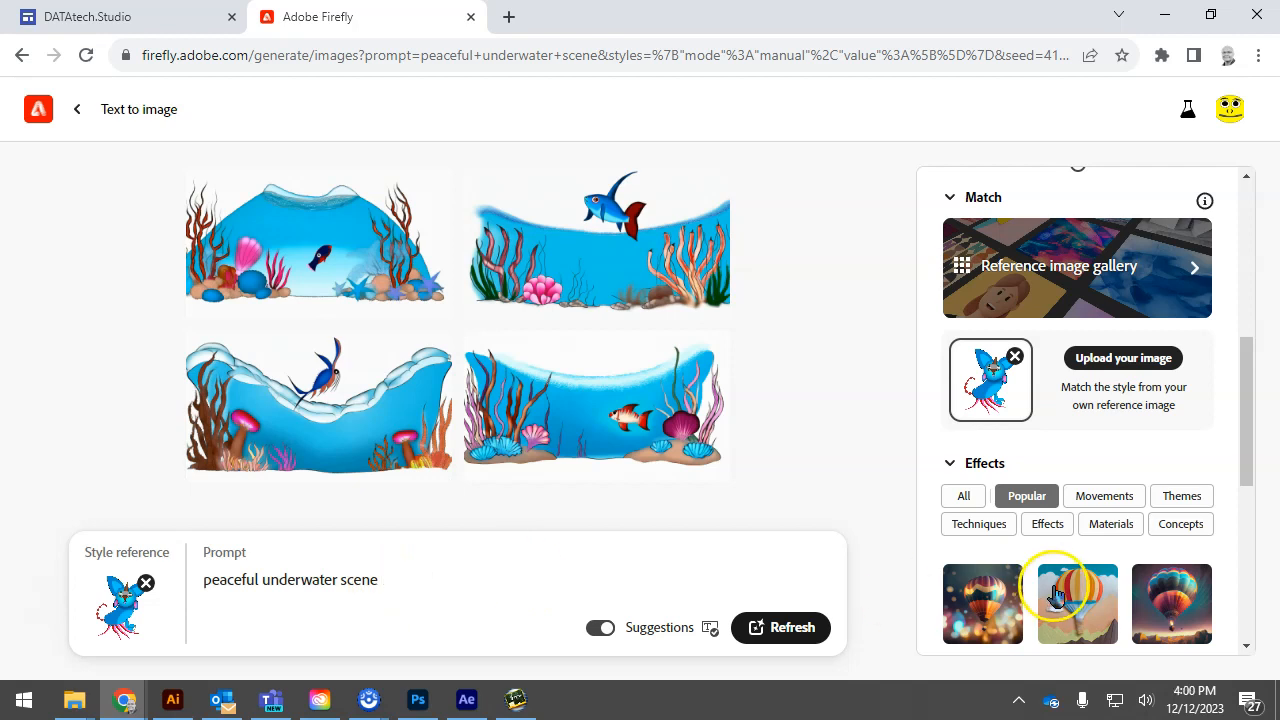
Apply the Cartoon effect from the Themes category to the prompt
click(1181, 497)
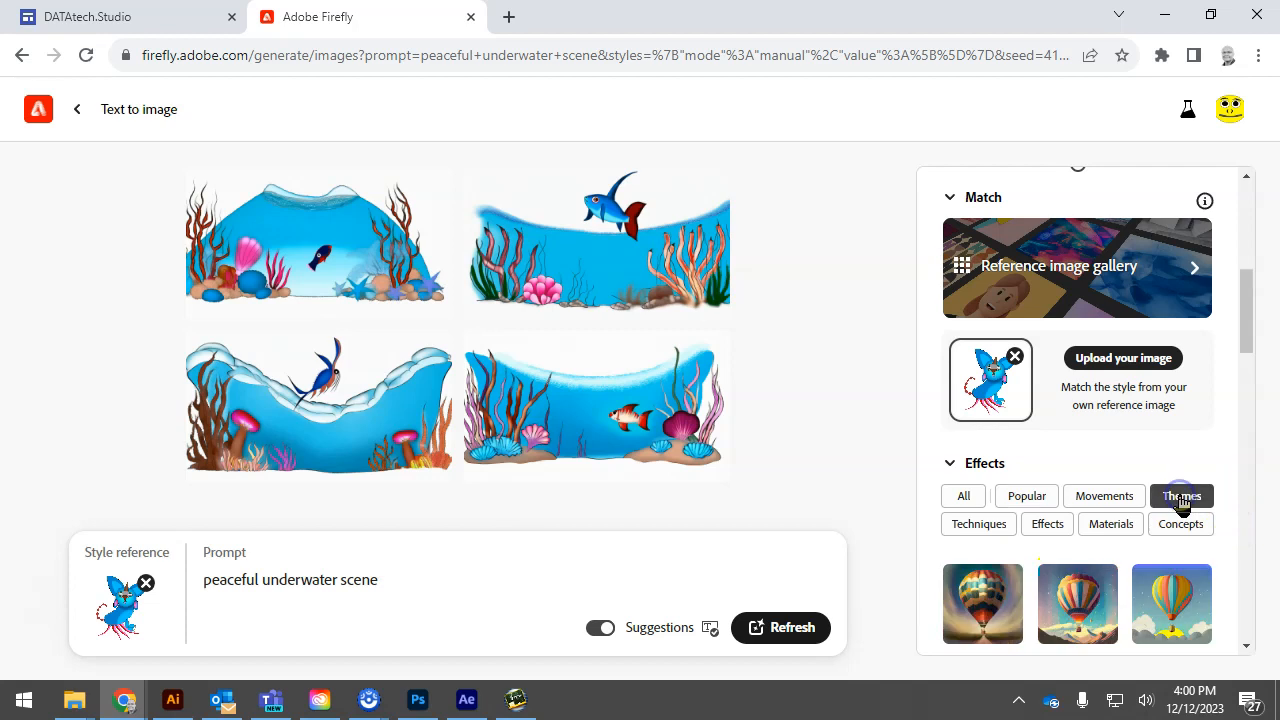
scroll(1214, 551, down, 2)
click(1215, 553)
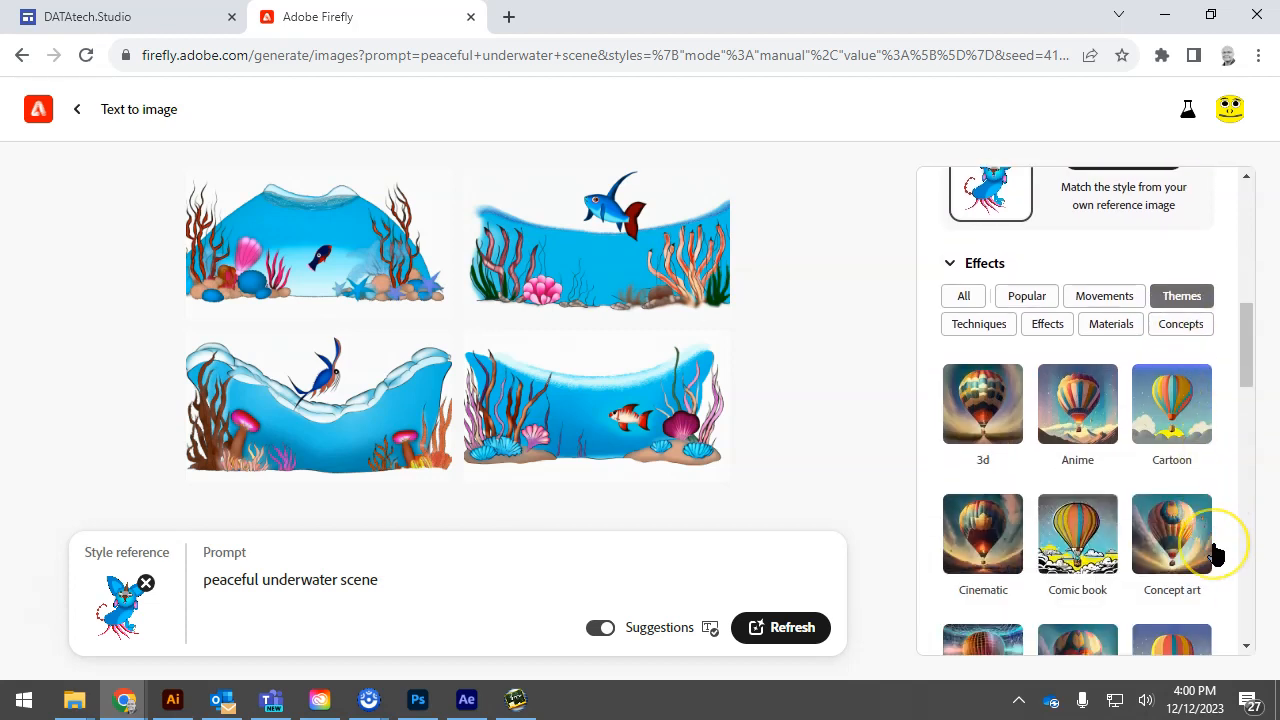
click(527, 221)
click(1155, 400)
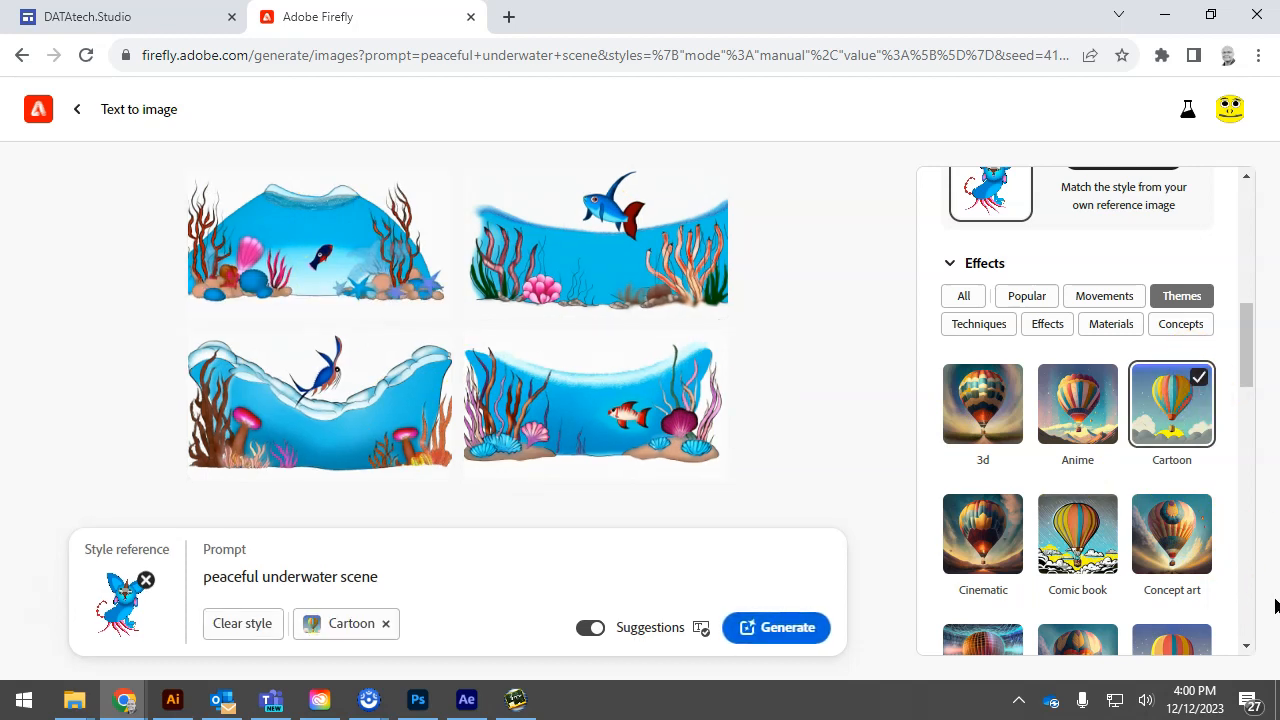
Expand the advanced settings below the style effects and the composition option
scroll(1199, 530, down, 2)
scroll(1199, 530, down, 4)
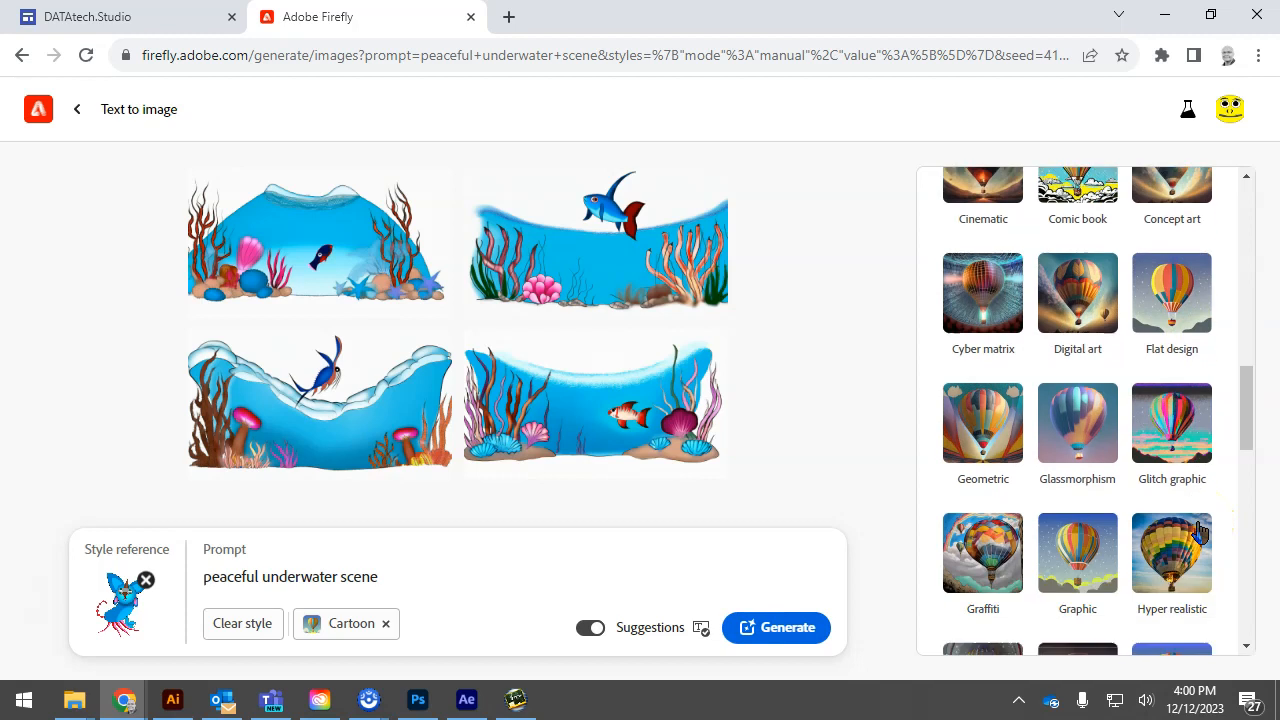
scroll(1199, 533, down, 1)
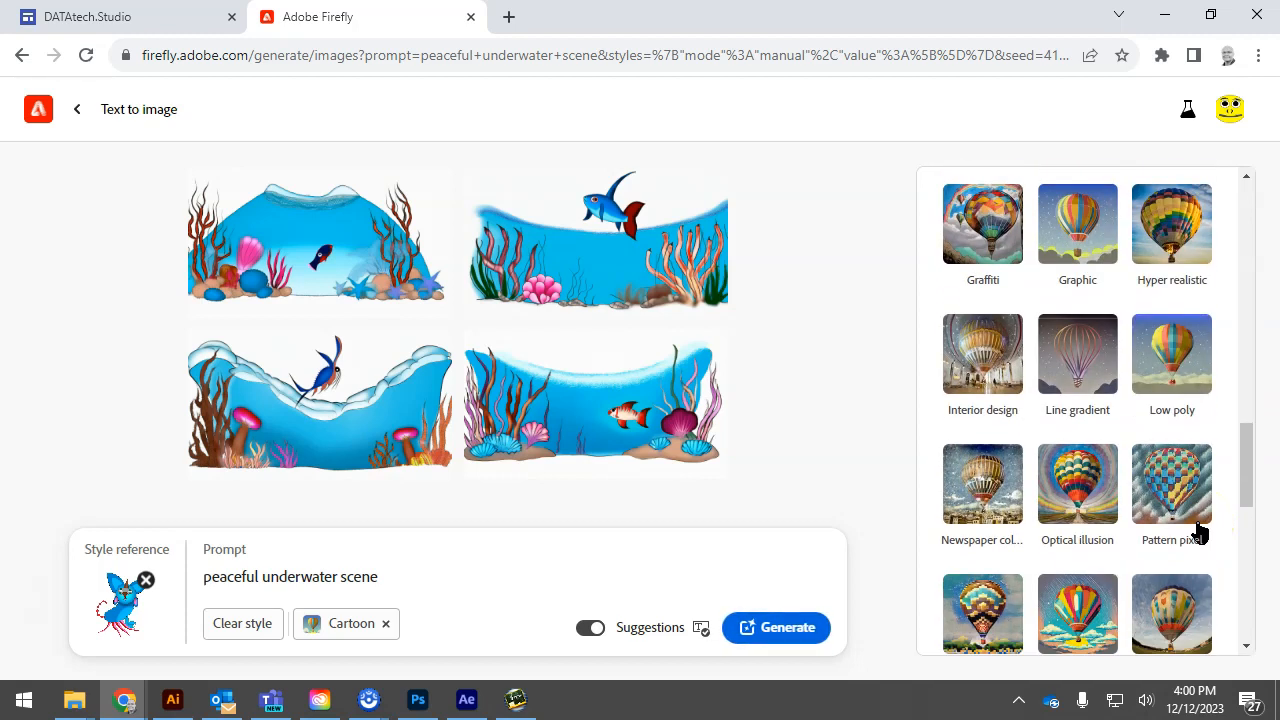
scroll(1199, 531, down, 2)
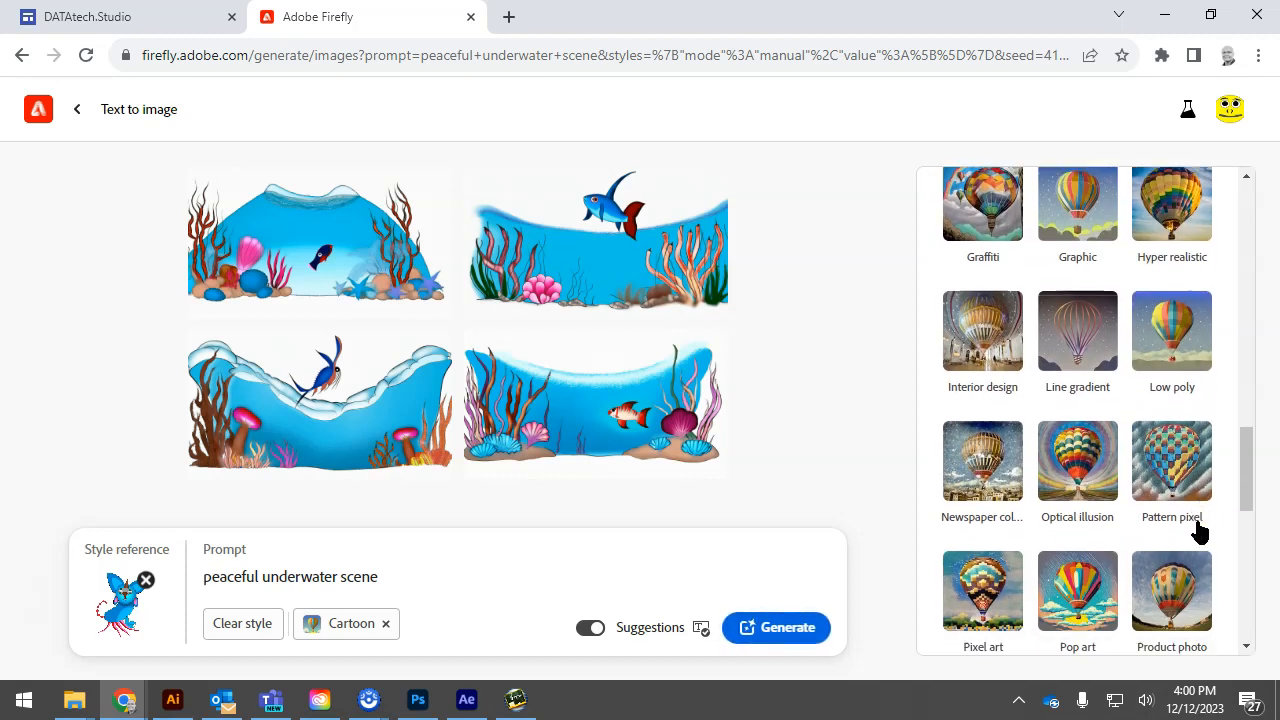
scroll(1199, 531, down, 3)
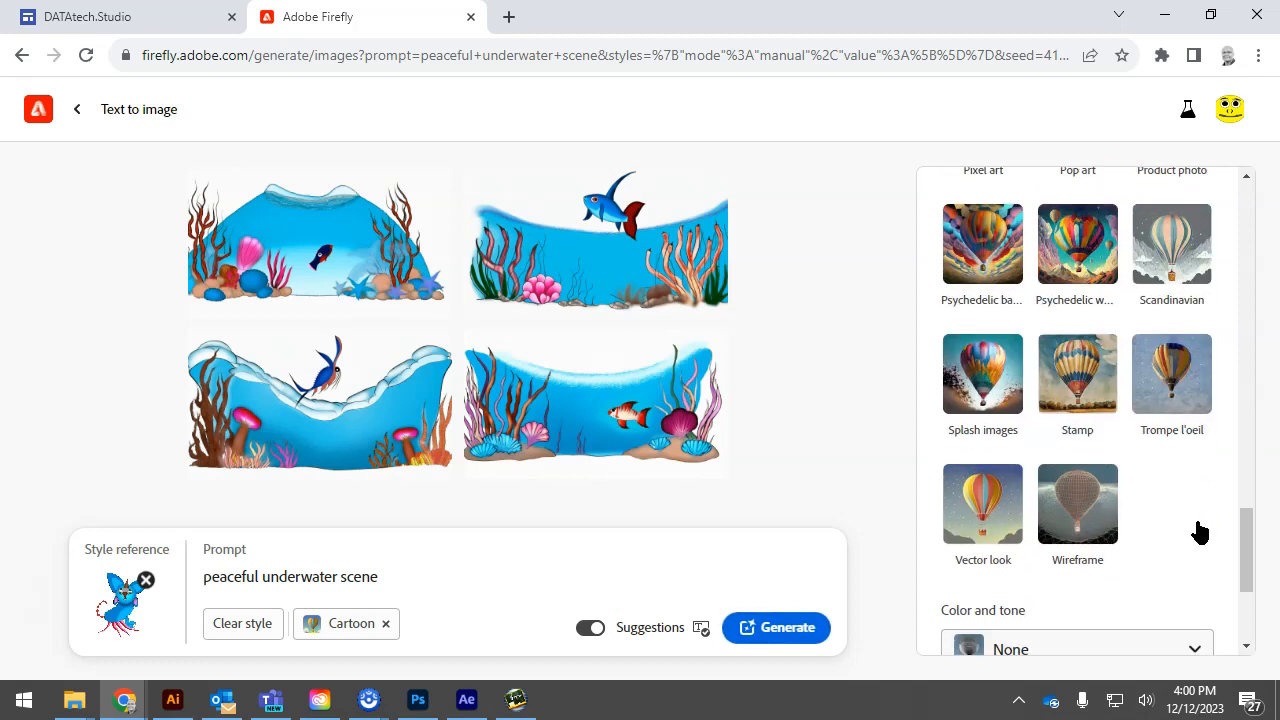
scroll(1199, 531, down, 3)
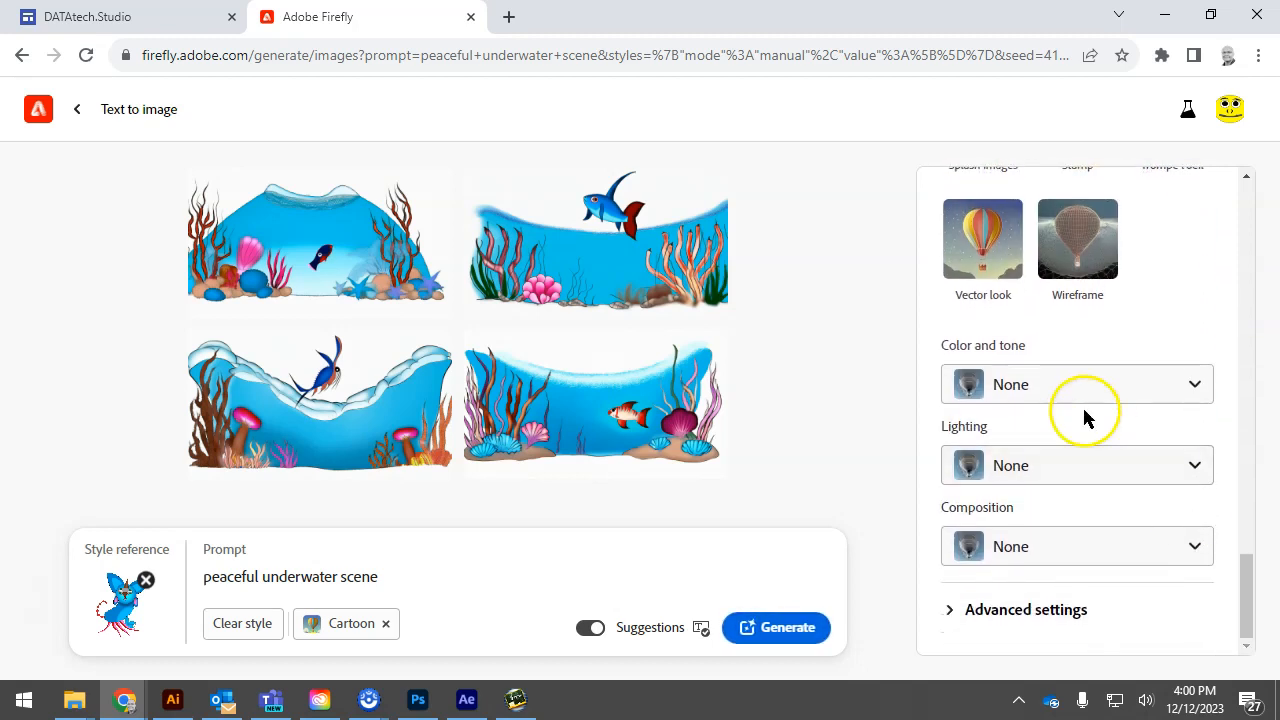
click(950, 610)
scroll(1223, 491, down, 1)
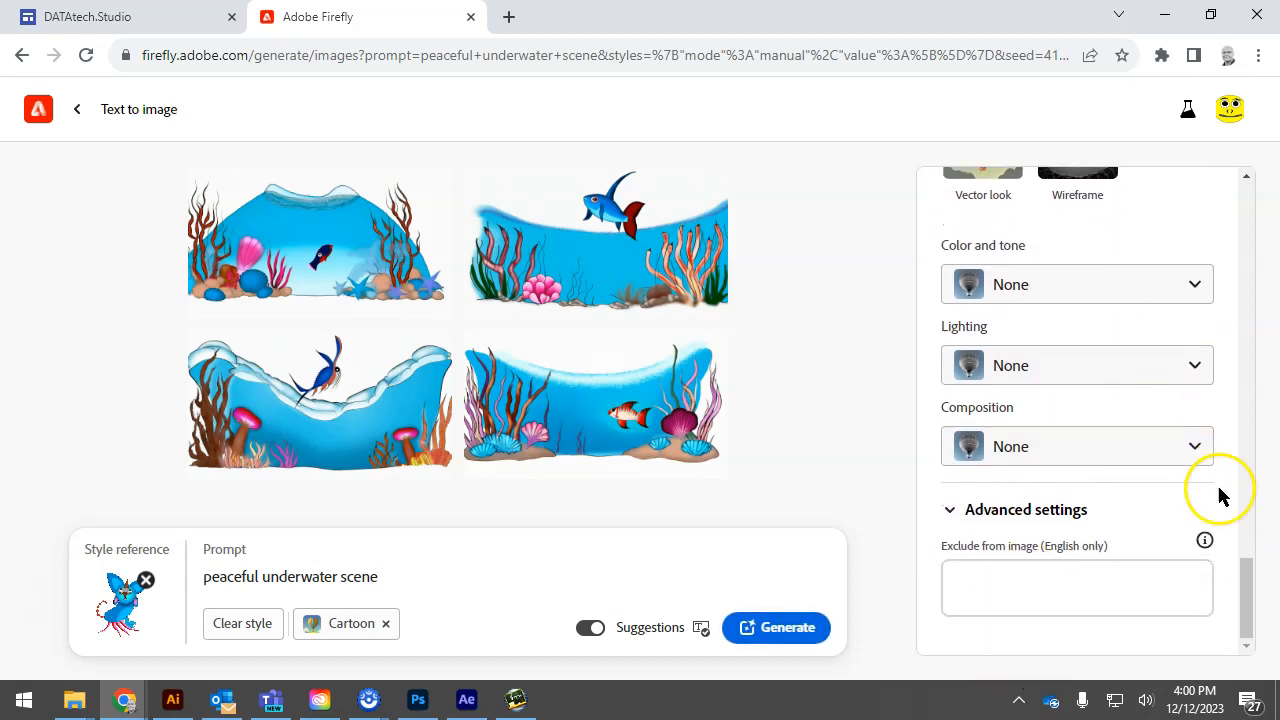
Add "fish" to the words excluded from the image
click(986, 578)
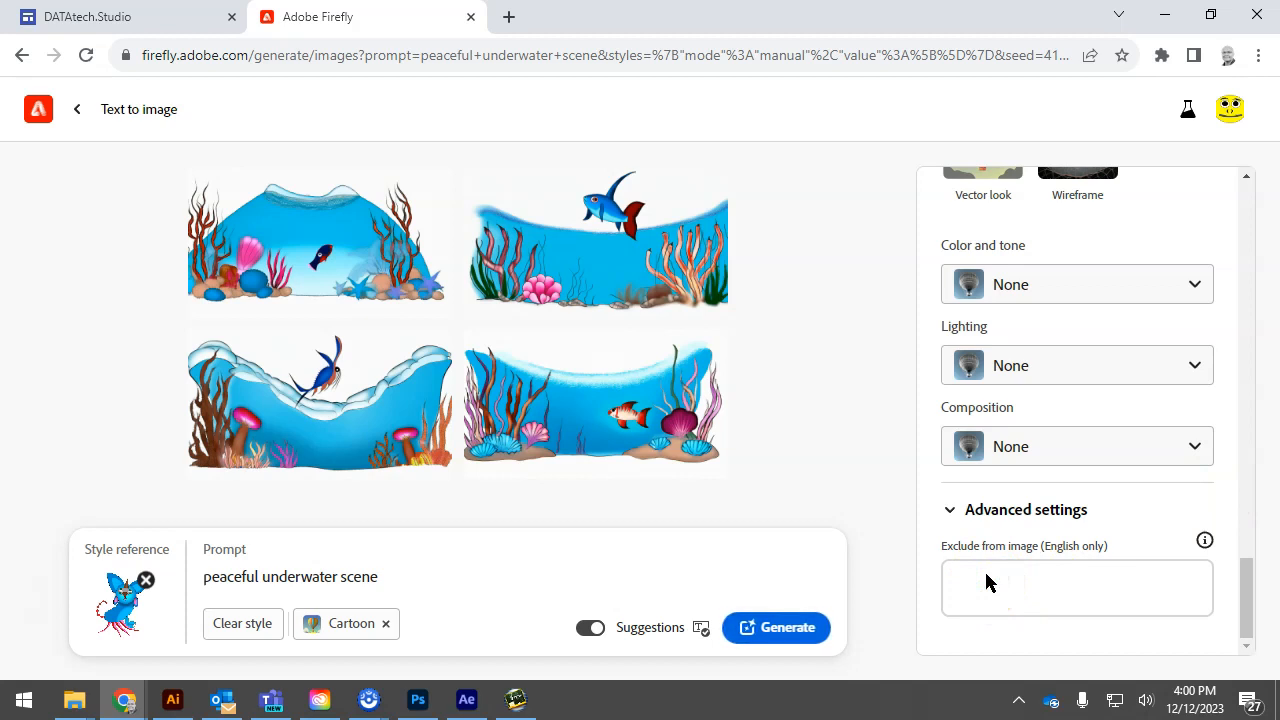
click(986, 580)
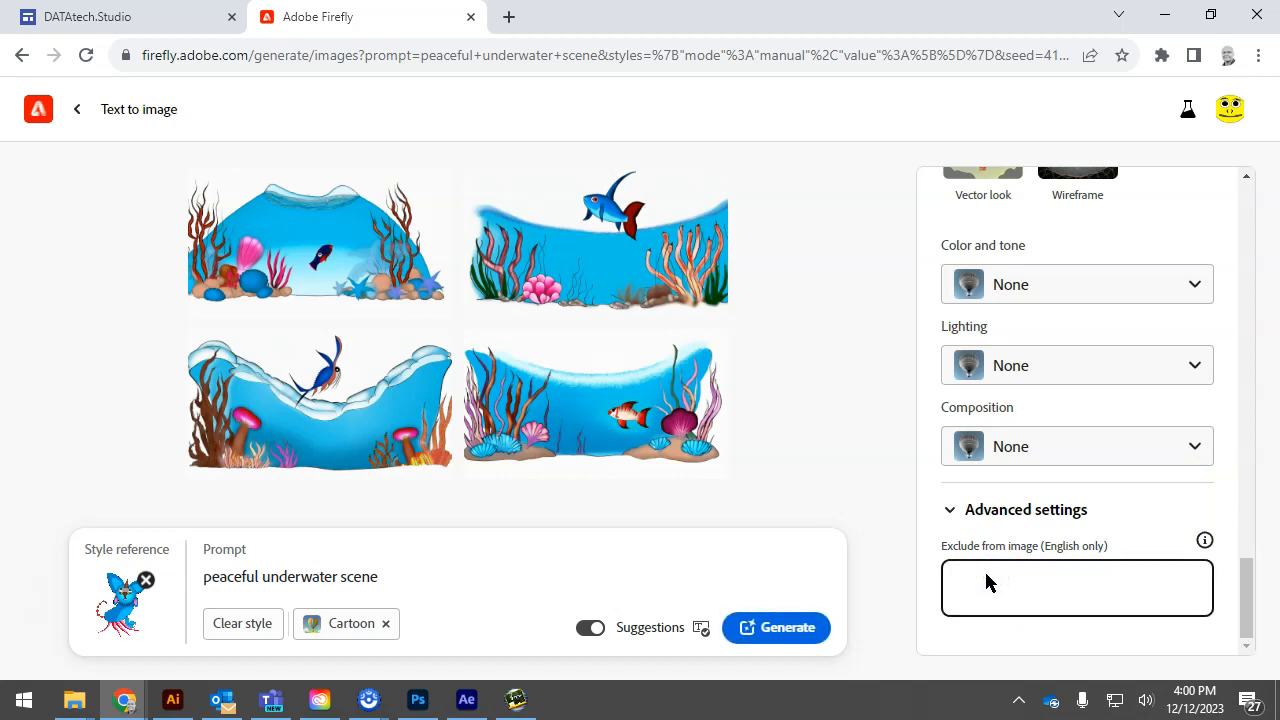
click(986, 576)
click(1249, 553)
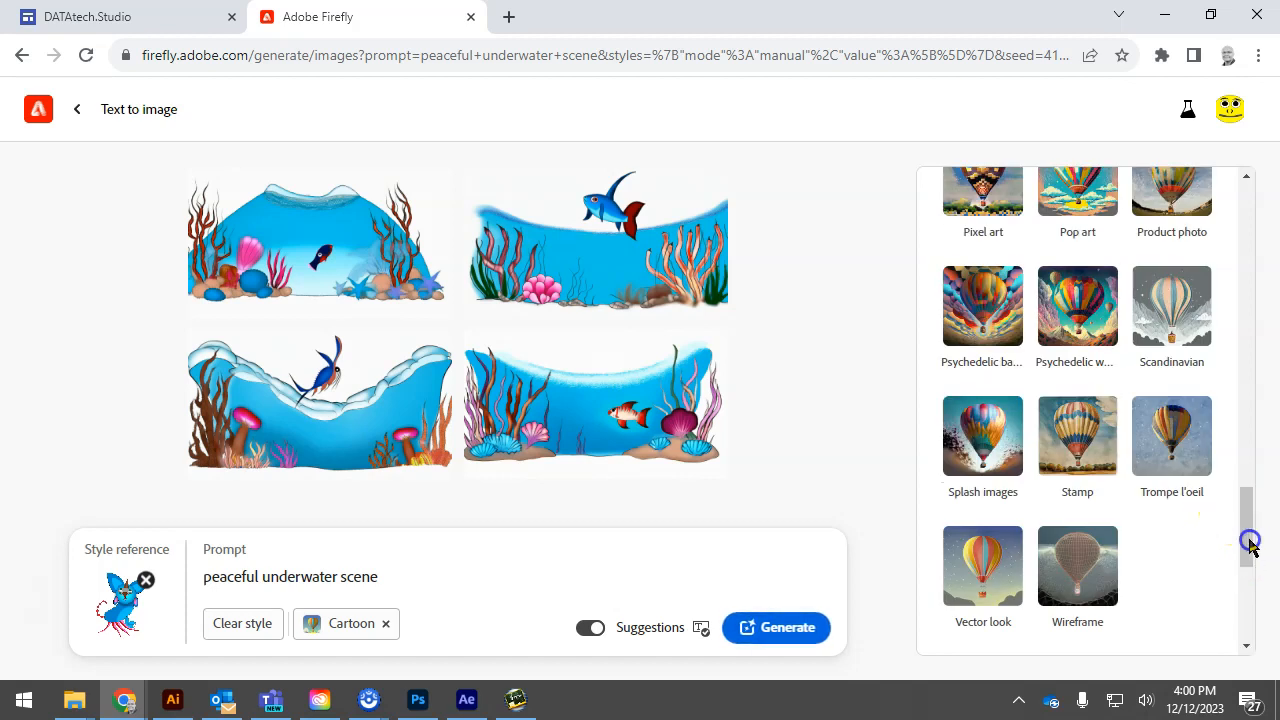
drag(1243, 557, 1246, 661)
click(1040, 589)
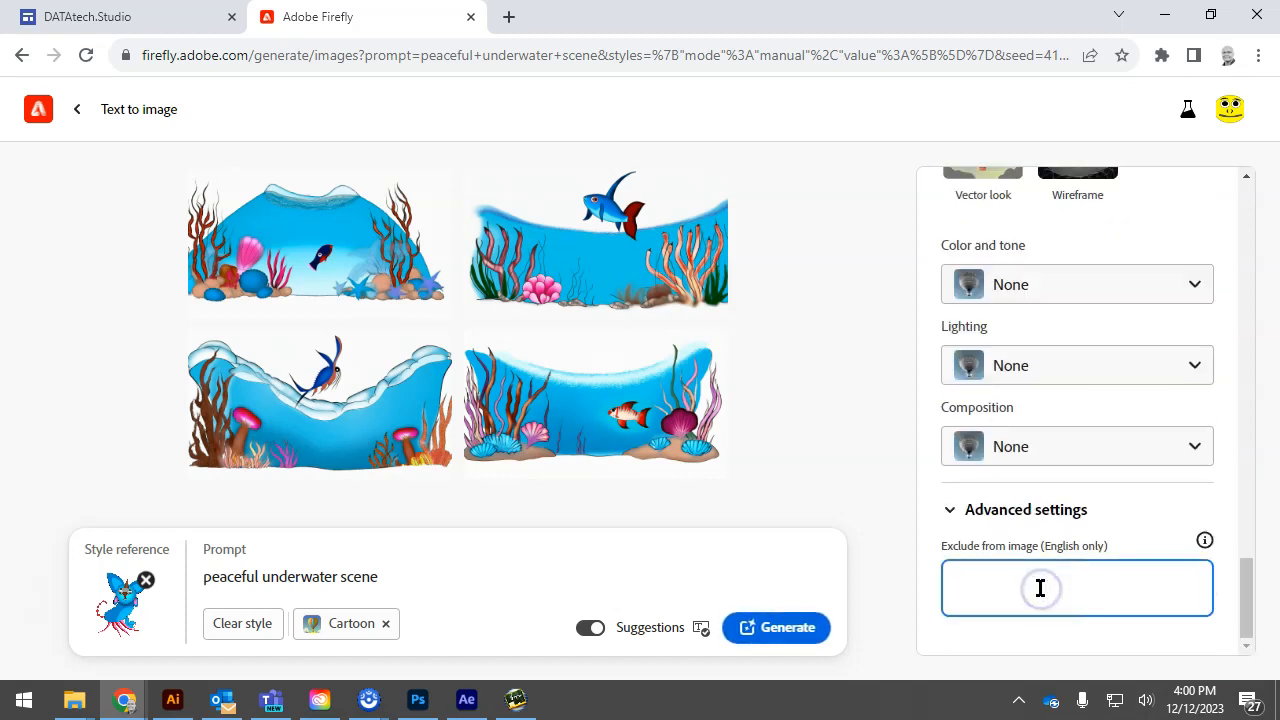
text(tish)
key(Return)
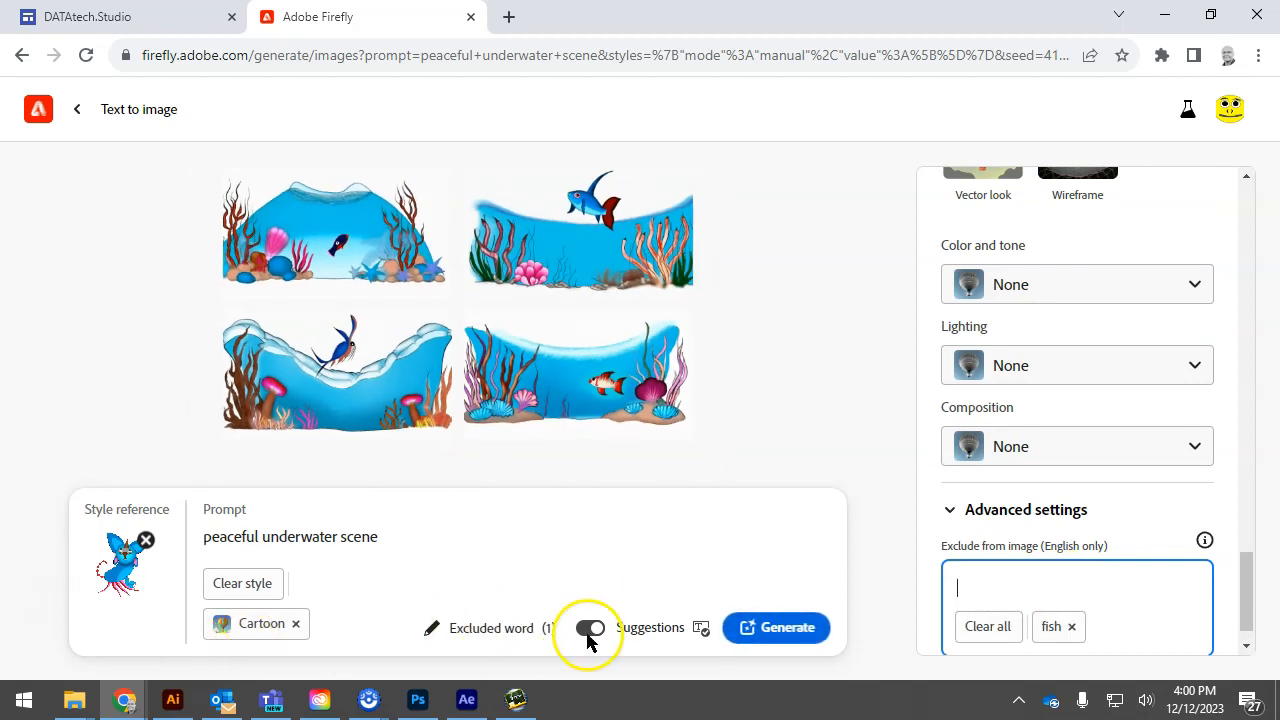
click(513, 628)
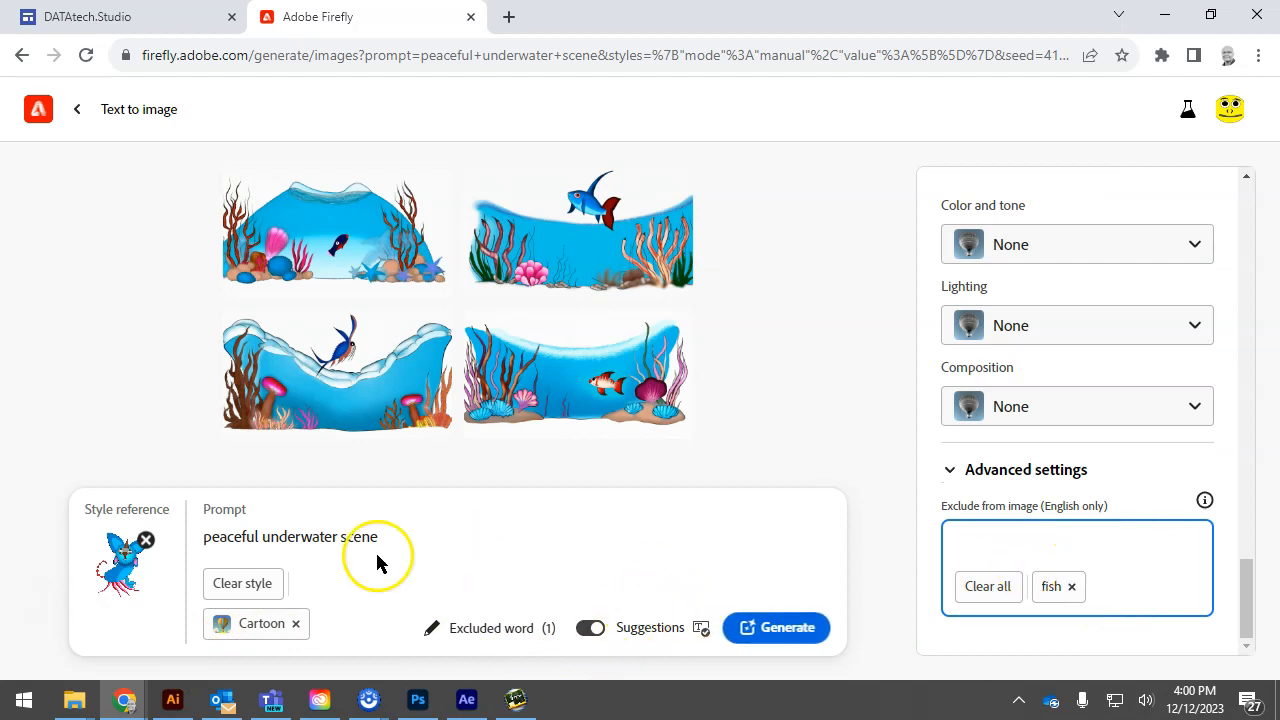
Shorten the prompt to "underwater scene", generate new images and dismiss the prompt length notice
drag(262, 537, 203, 540)
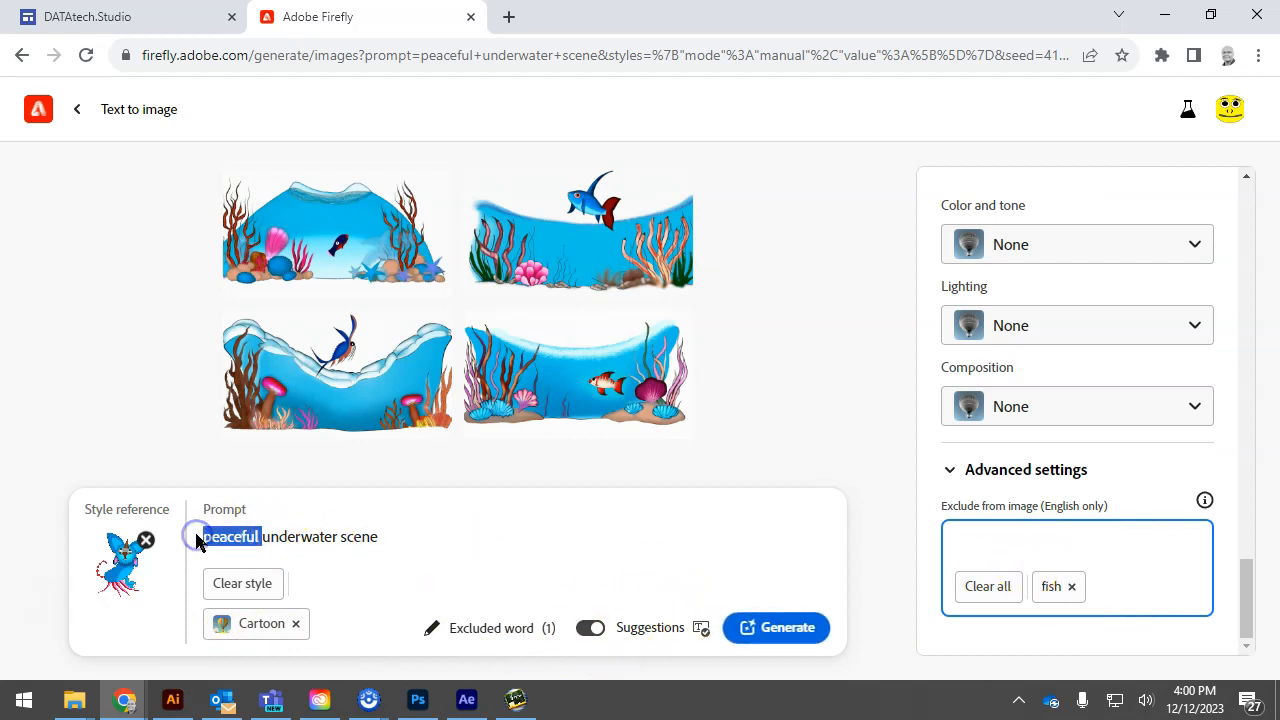
key(BackSpace)
key(Return)
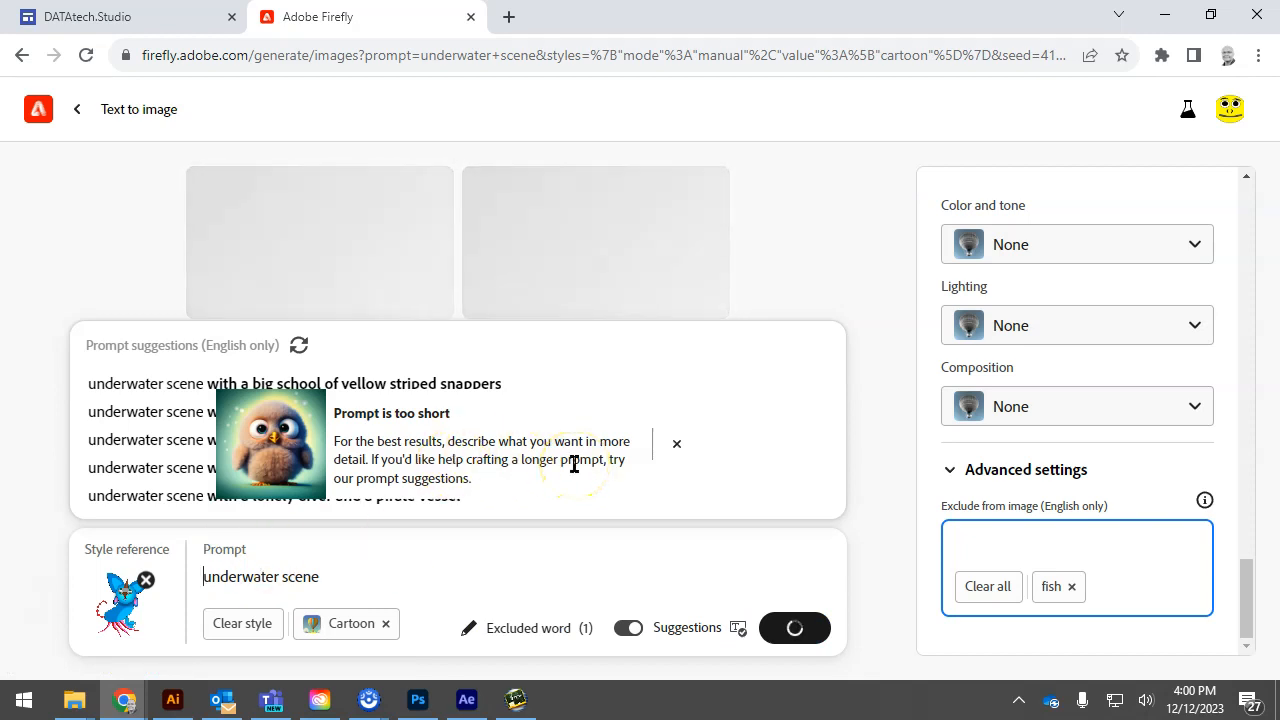
click(676, 447)
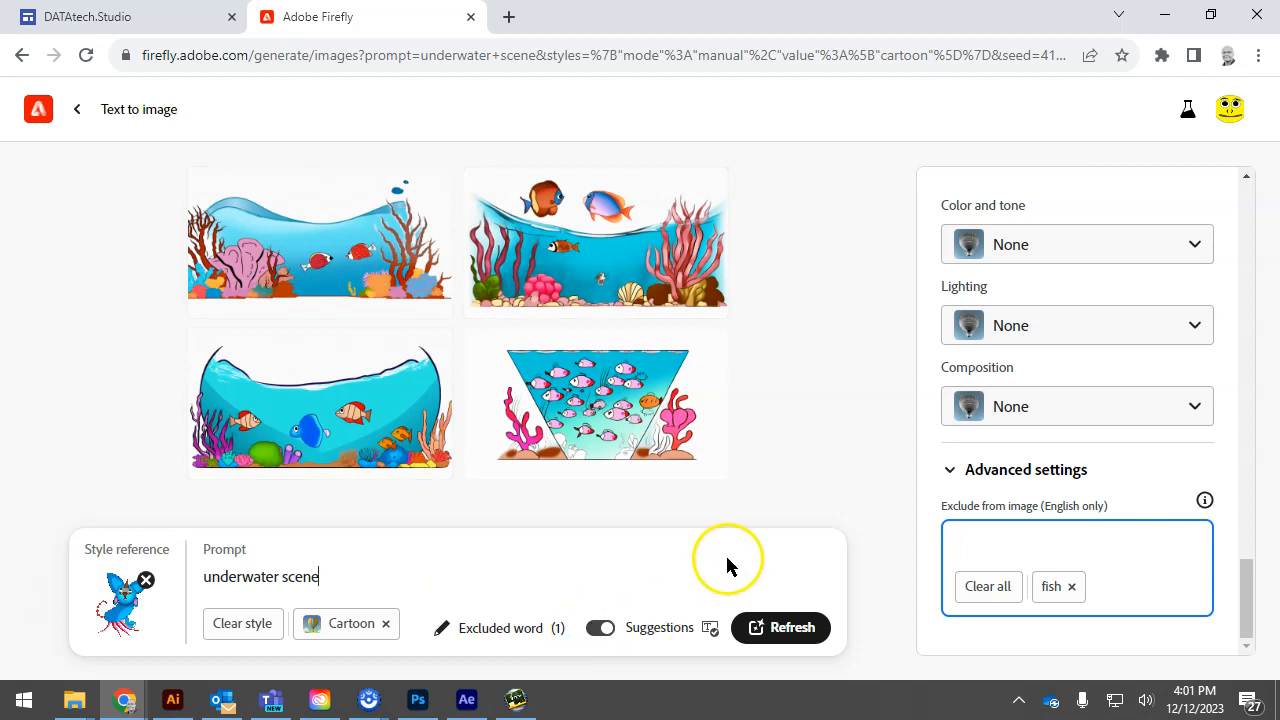
Preview the generated underwater images enlarged, check the sharing options of the second image, and close the preview
mouse_move(700, 218)
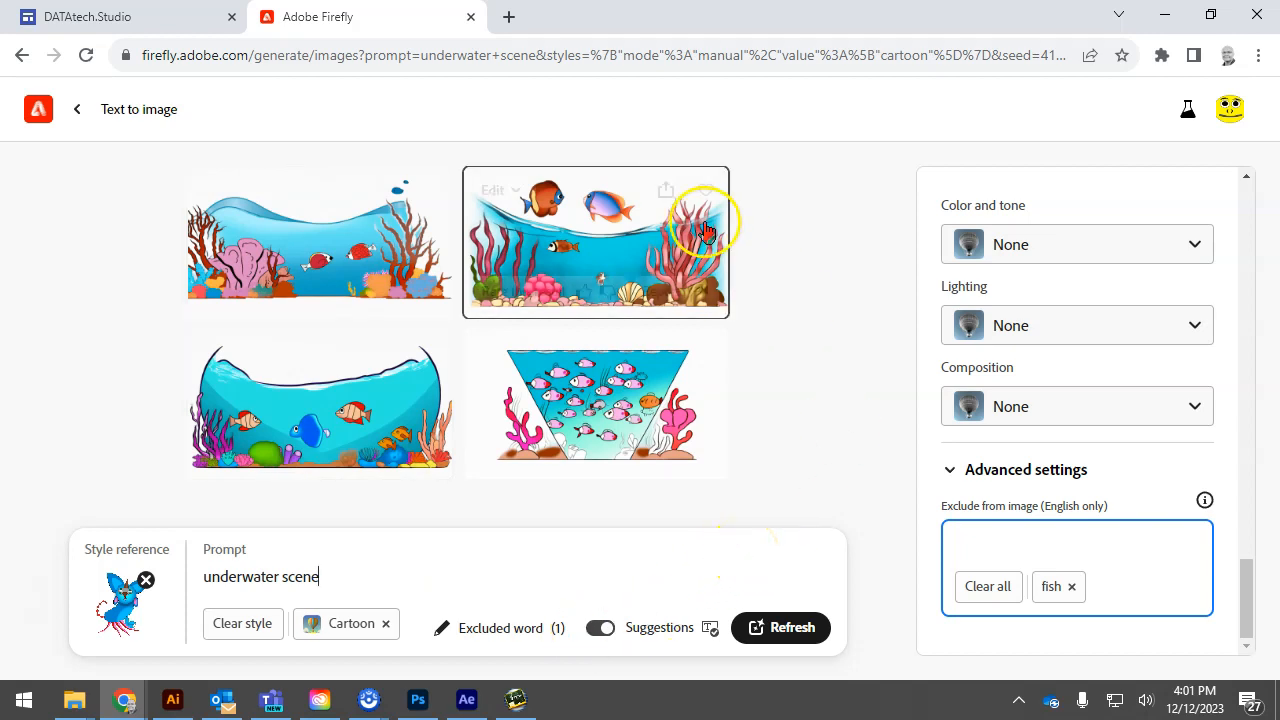
click(617, 226)
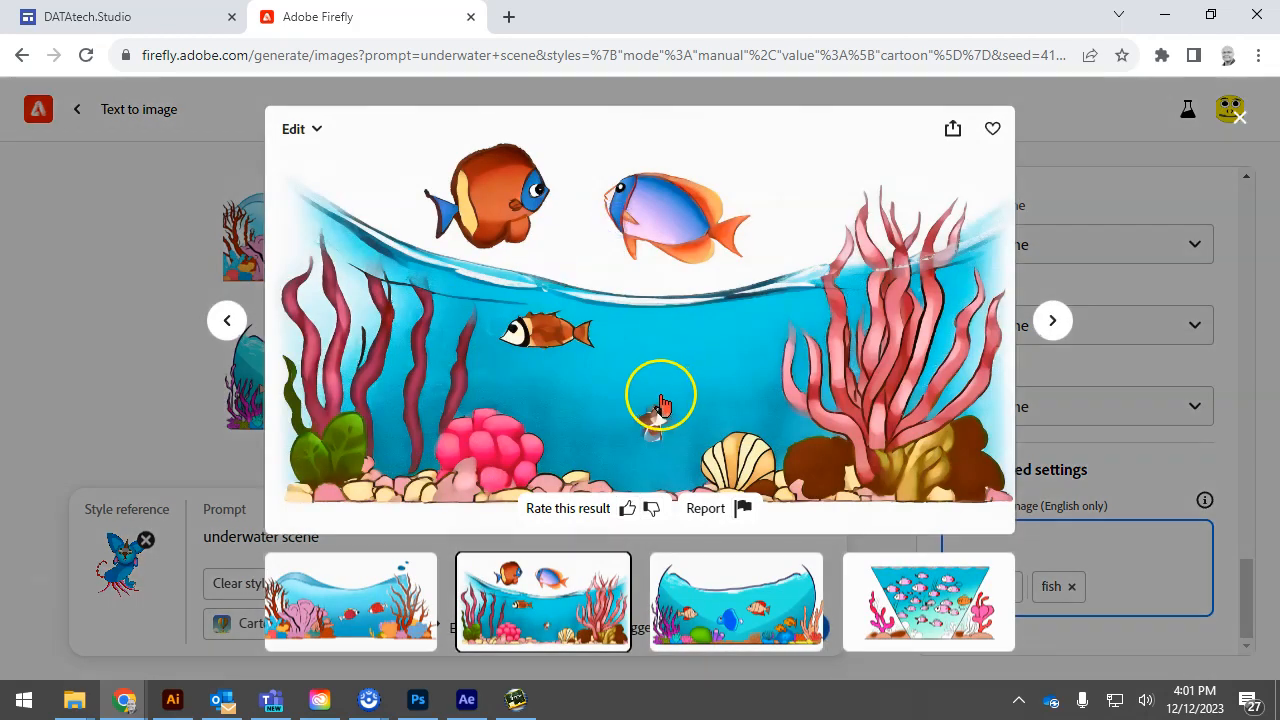
click(951, 130)
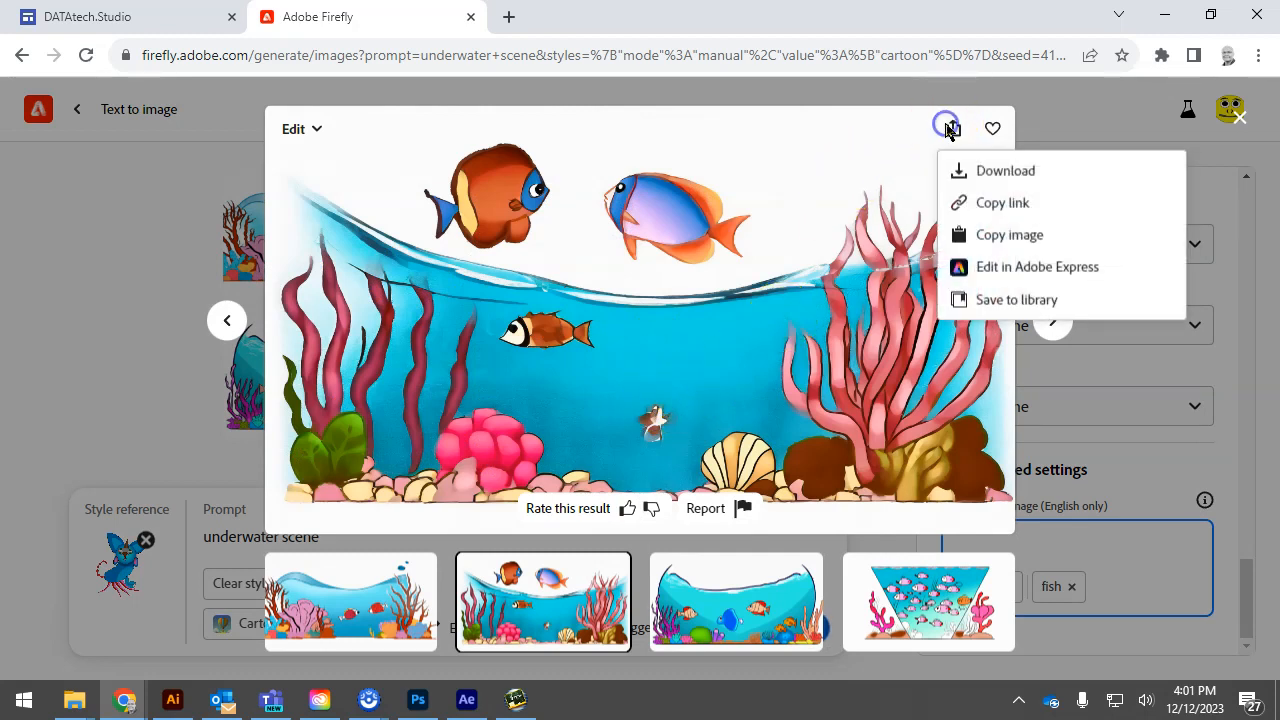
click(1030, 240)
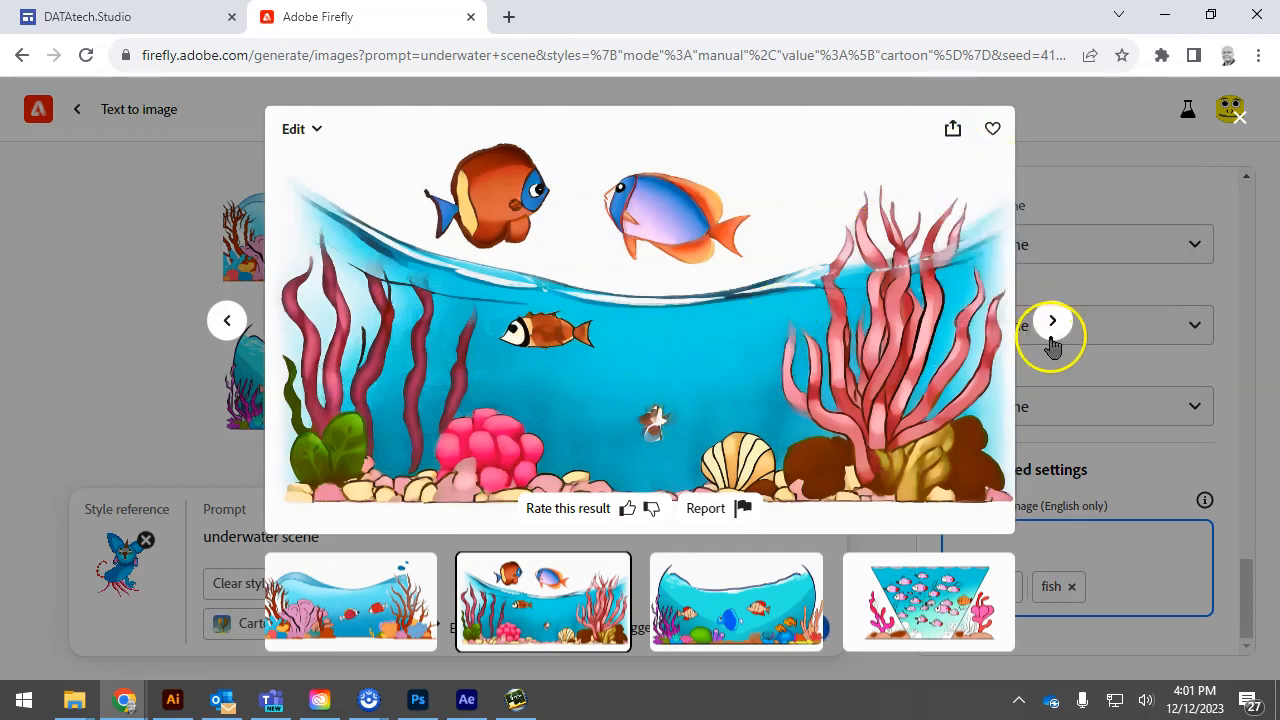
click(1052, 322)
click(1053, 323)
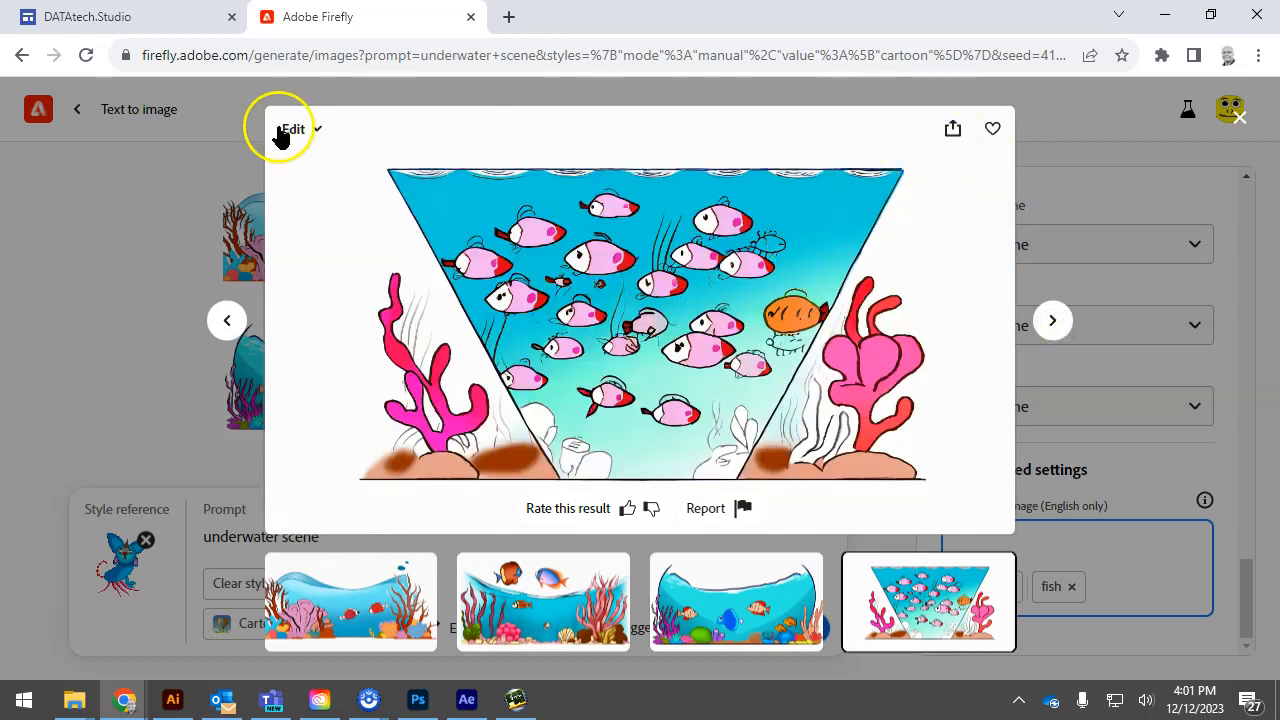
click(55, 341)
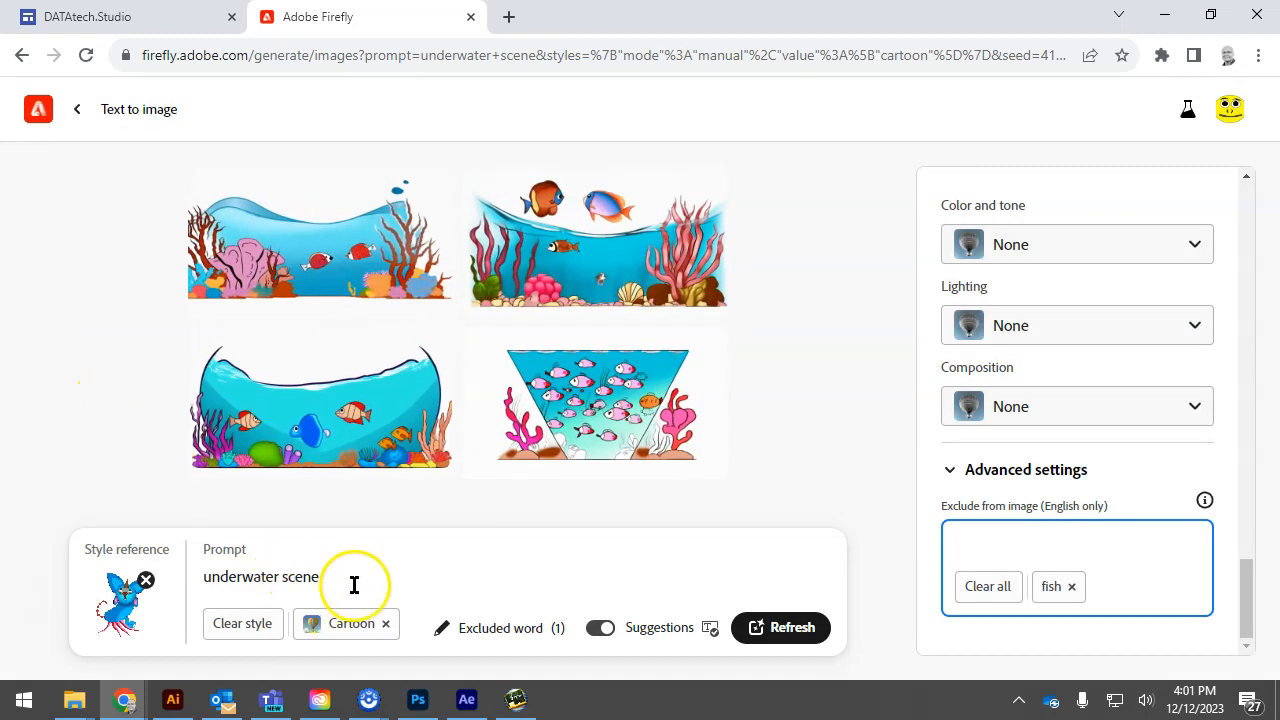
Replace the prompt with "forest with tall blue trees with rocks" and generate new images
drag(347, 580, 132, 600)
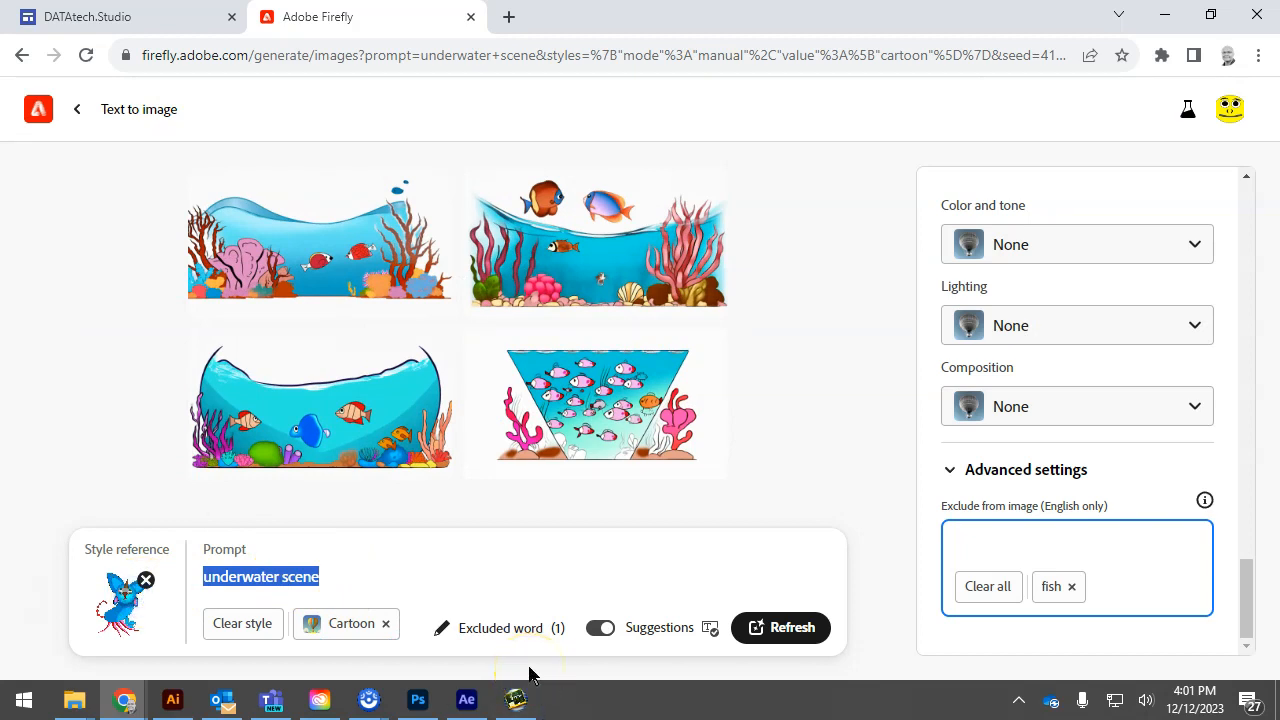
text(forrers)
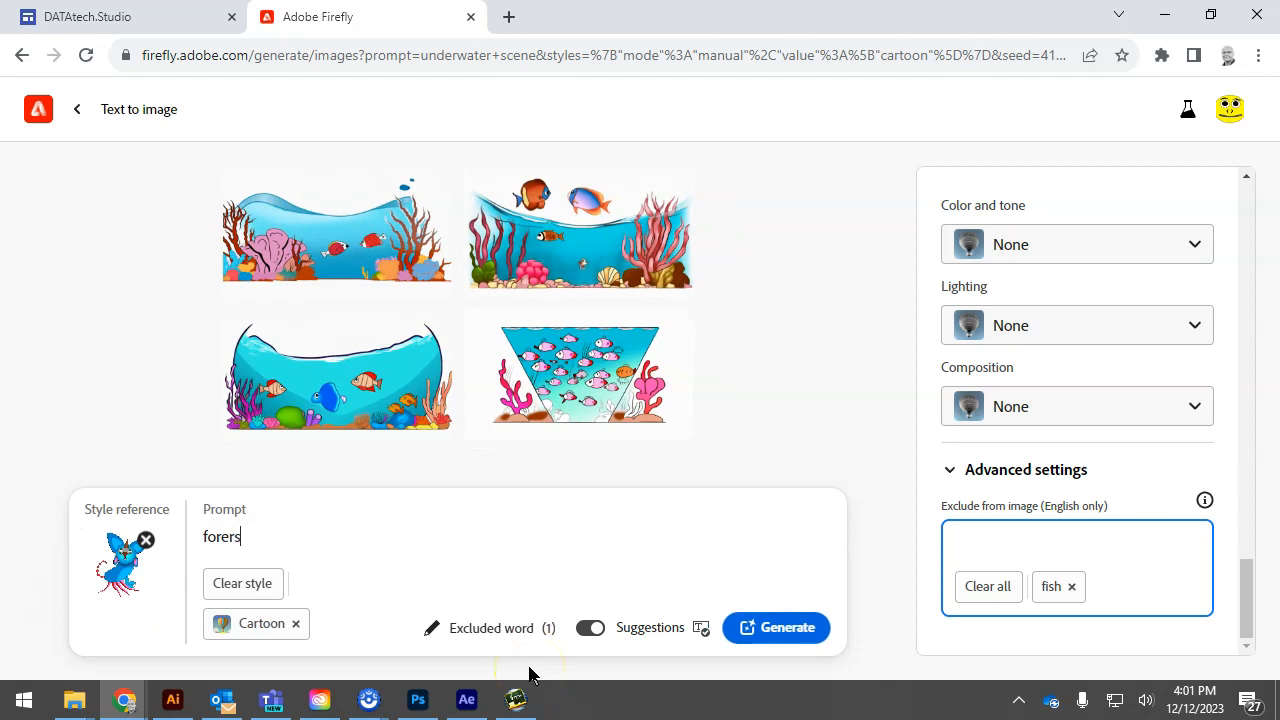
text(t with tall blue t)
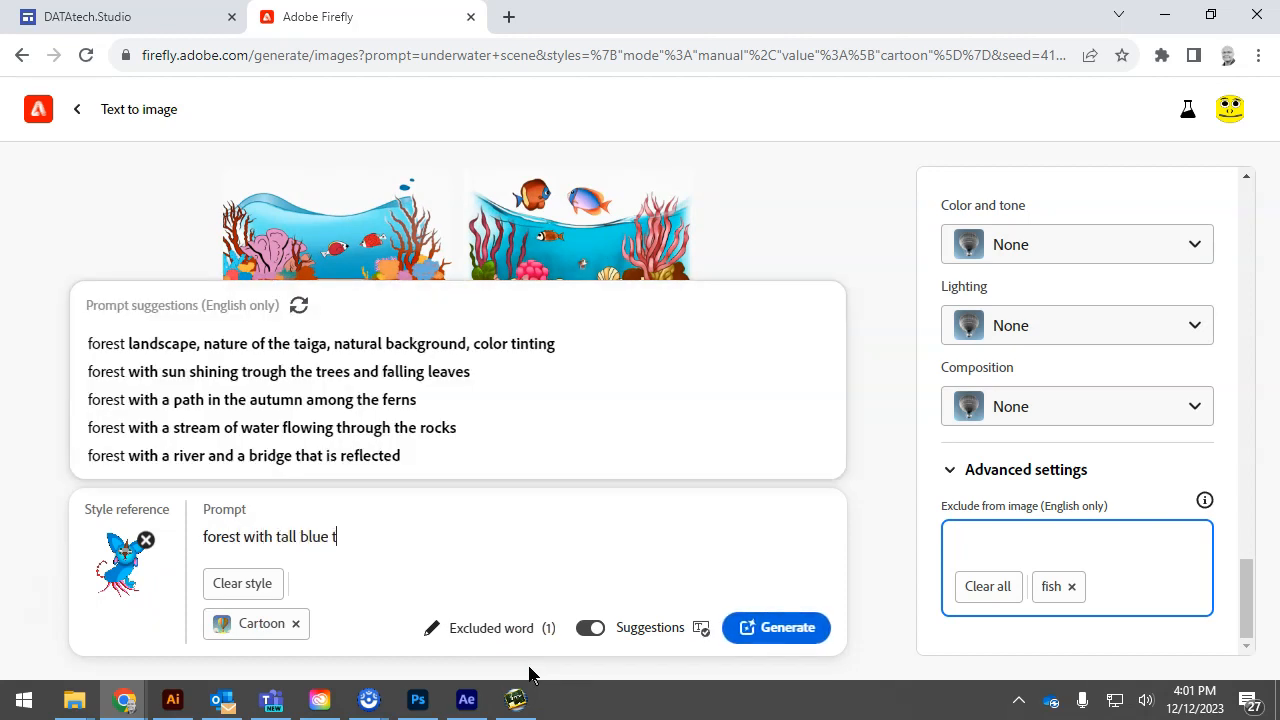
text(rees with)
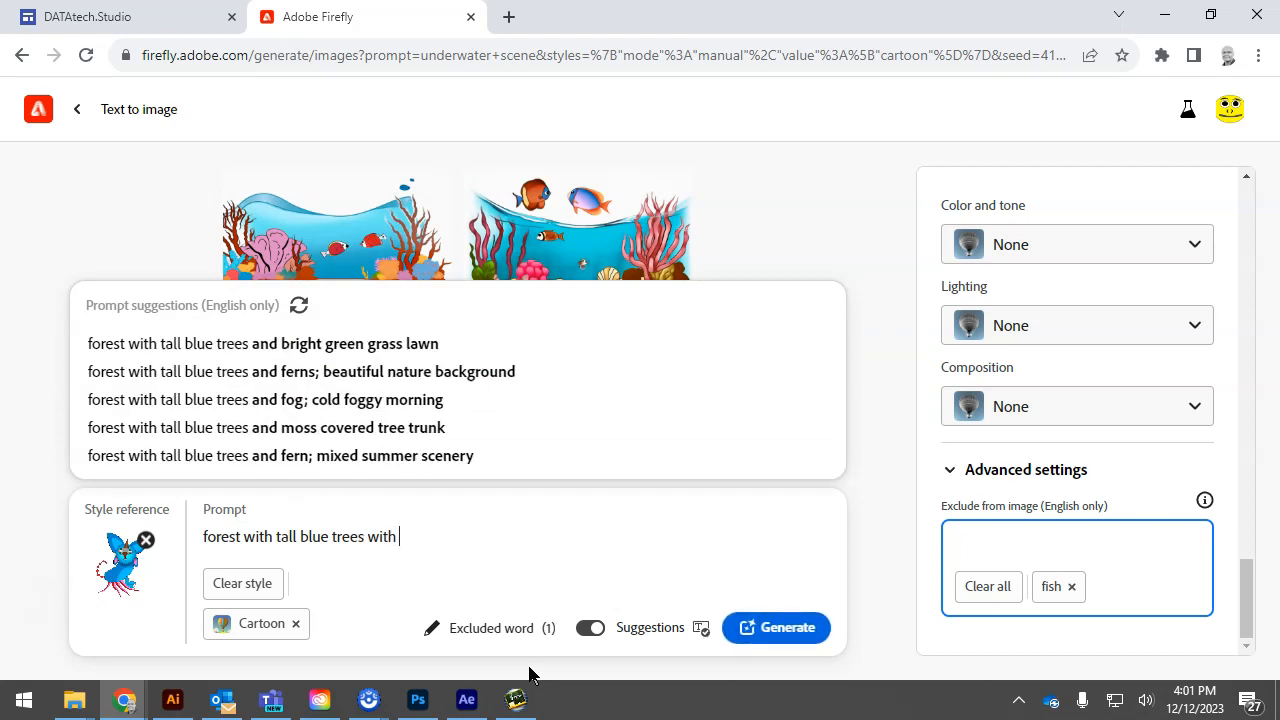
text( rocks)
key(Return)
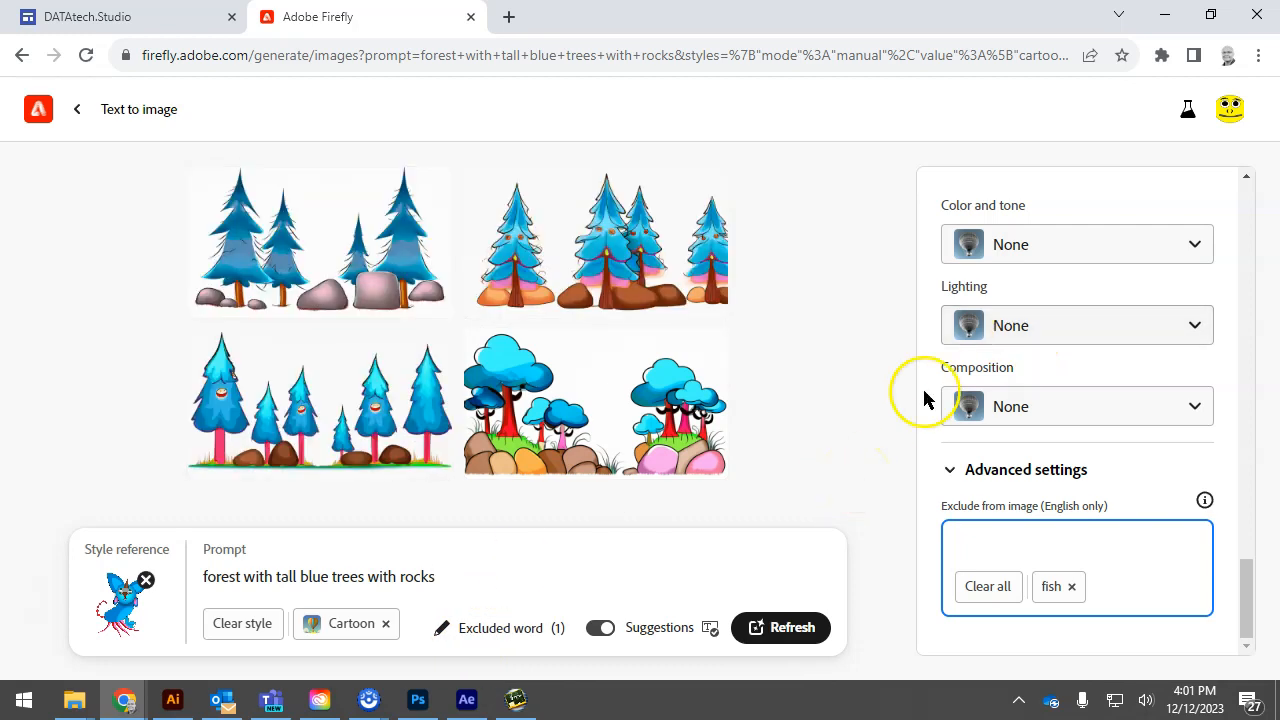
Add the Graphic and Comic book effects alongside Cartoon and regenerate the forest images
scroll(990, 410, up, 5)
scroll(1045, 427, up, 5)
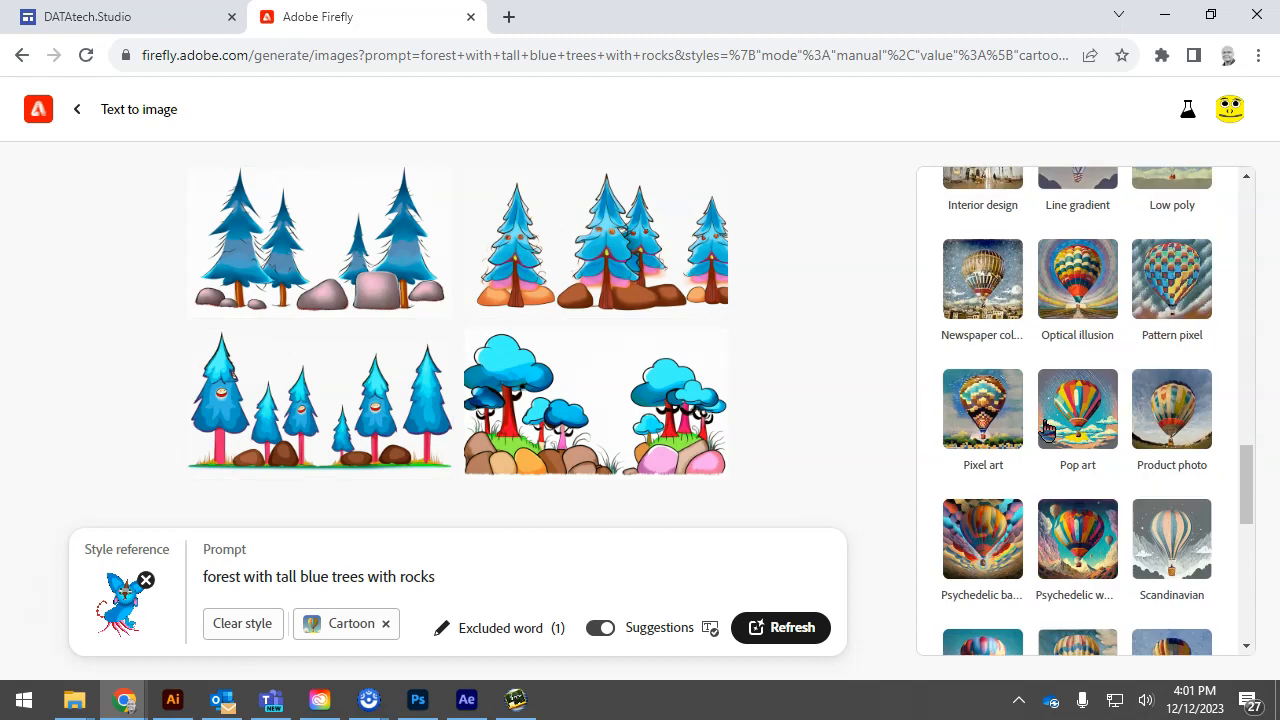
scroll(1046, 429, up, 1)
click(1046, 429)
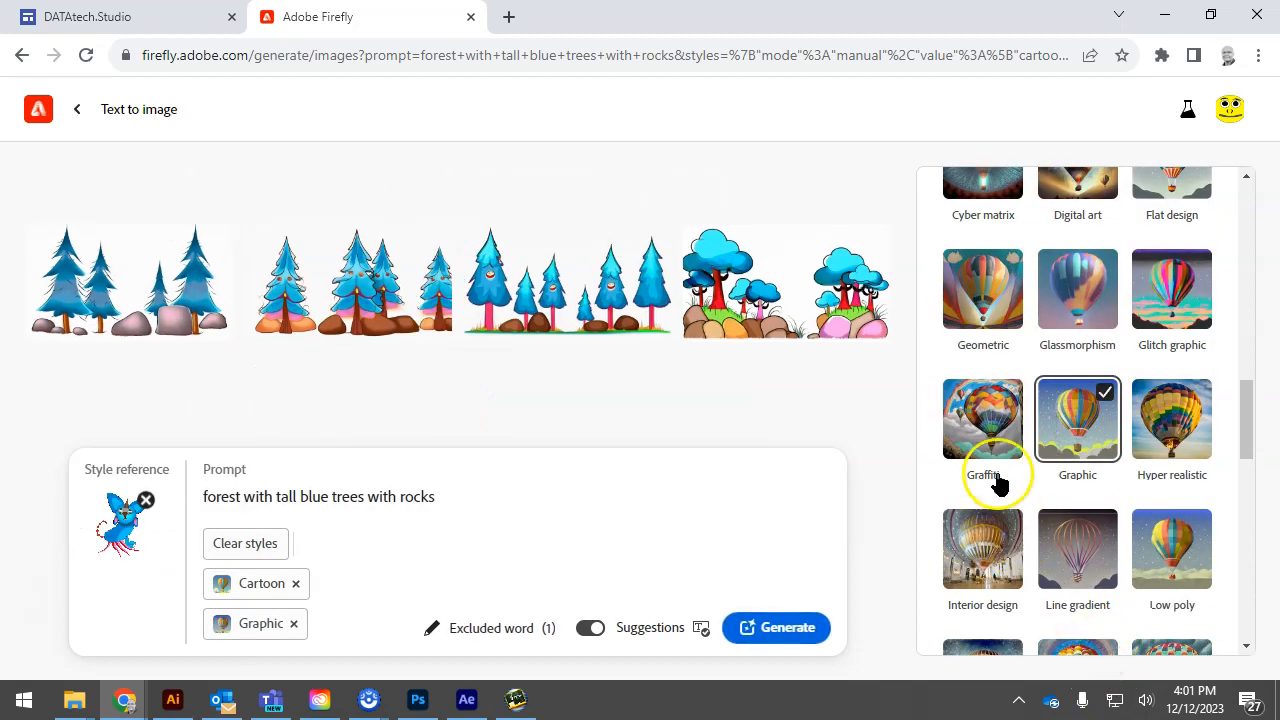
scroll(1079, 505, up, 2)
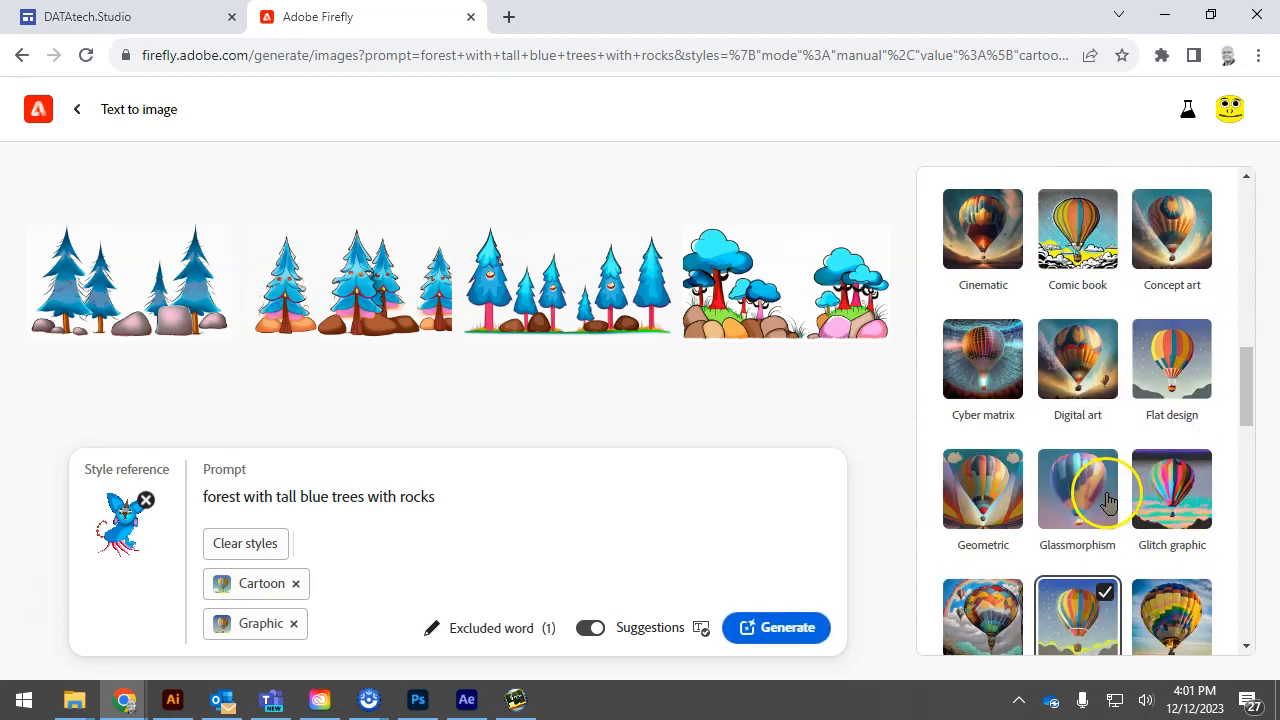
scroll(1108, 500, up, 3)
click(1077, 435)
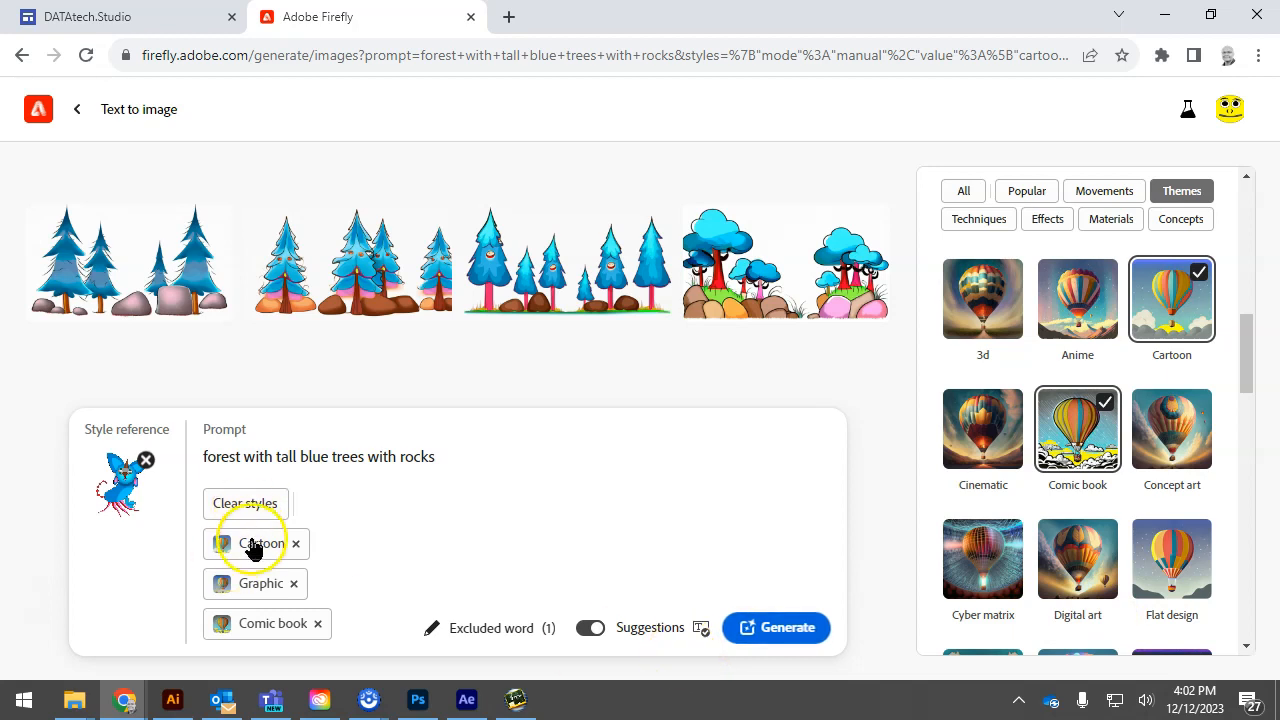
click(777, 630)
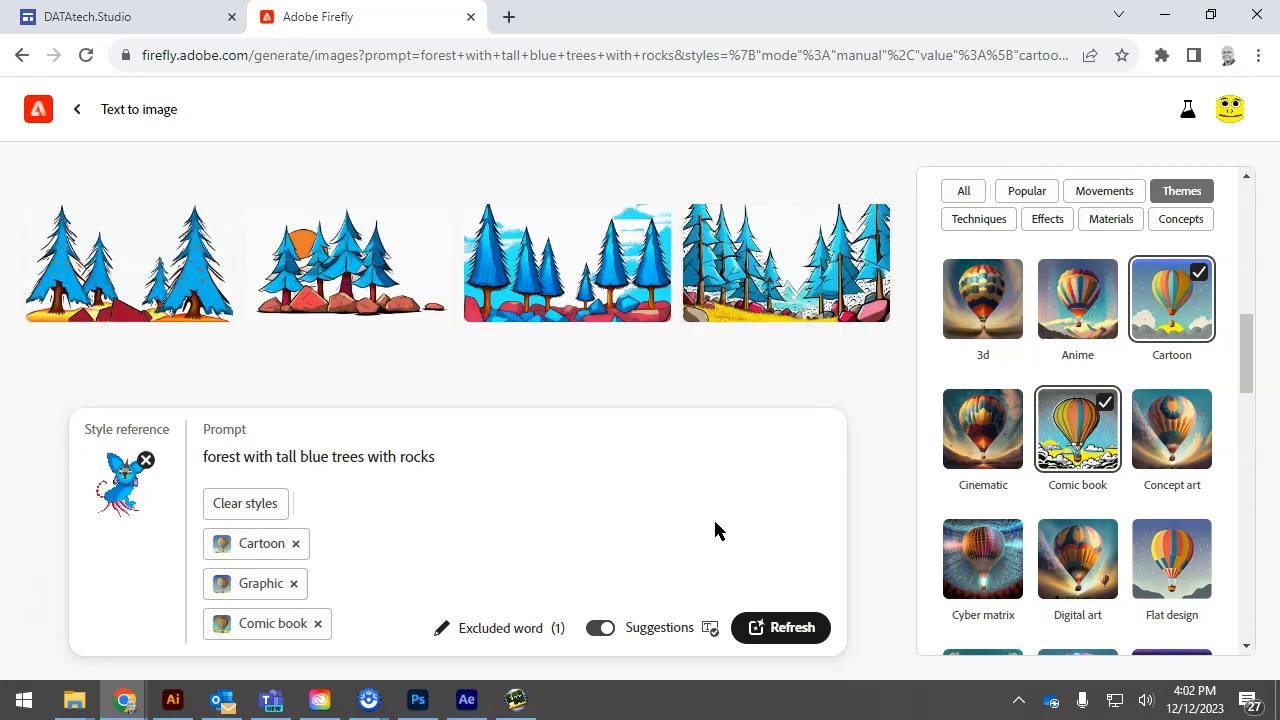
Enlarge the fourth forest image, the one with yellow grass and distant mountains, and download it
click(810, 285)
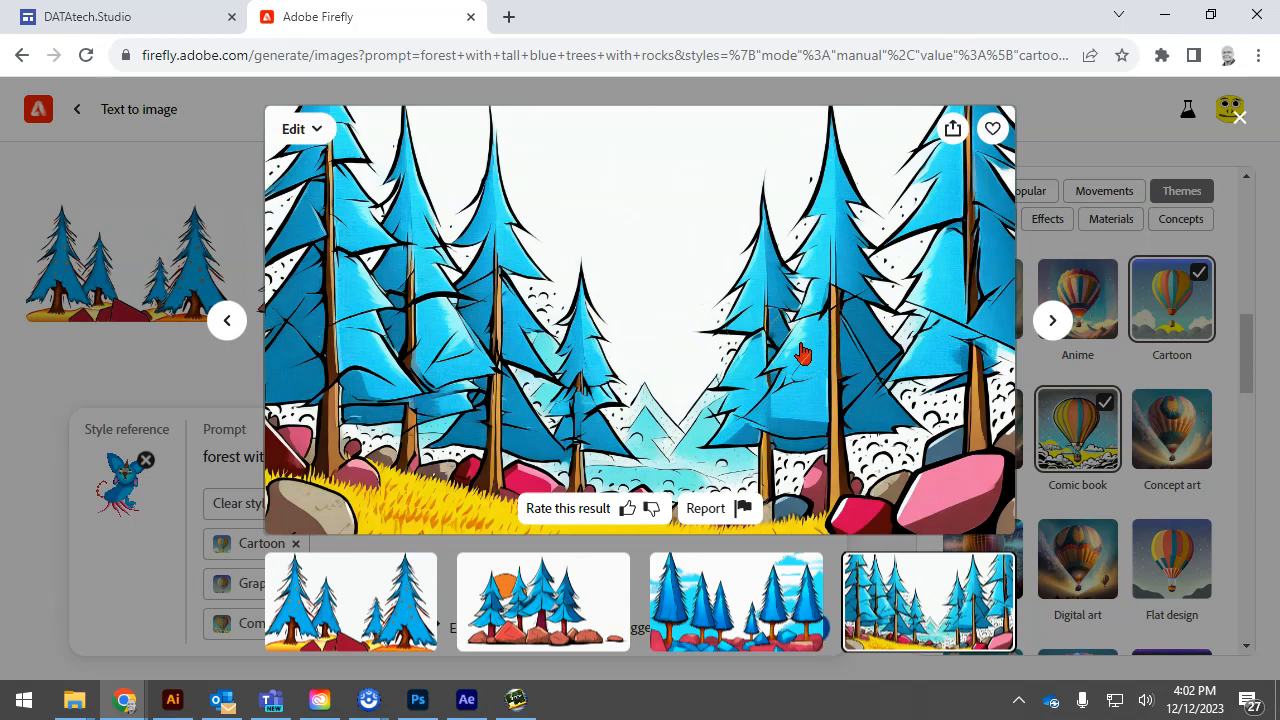
click(955, 129)
click(1000, 170)
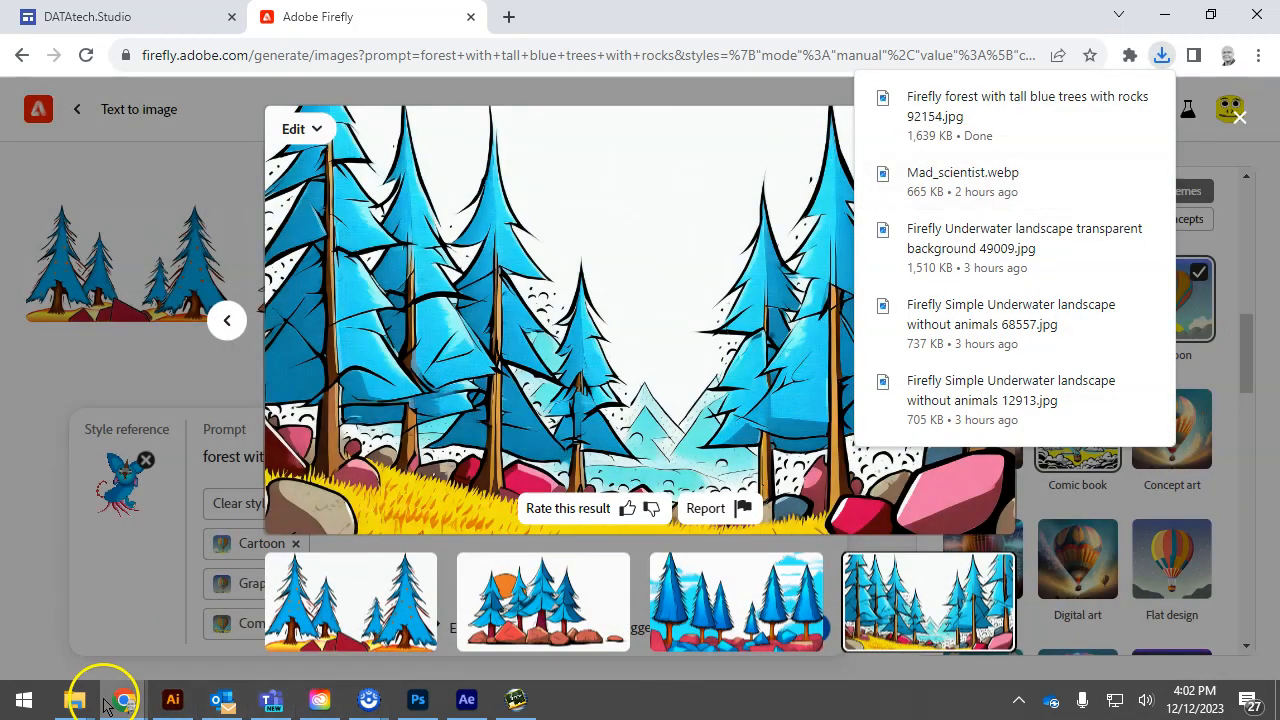
In File Explorer, transfer the downloaded Firefly forest image from Downloads to the 231106 Vector Graphics Project Folder
click(75, 701)
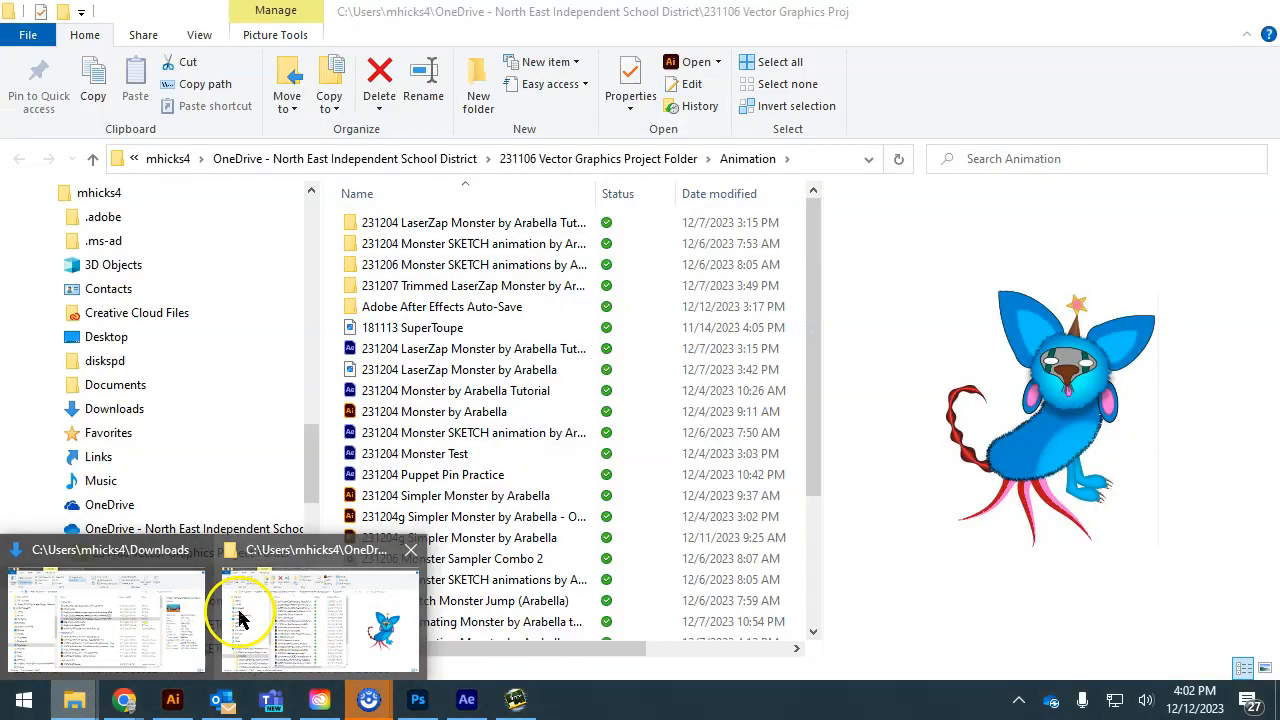
click(157, 620)
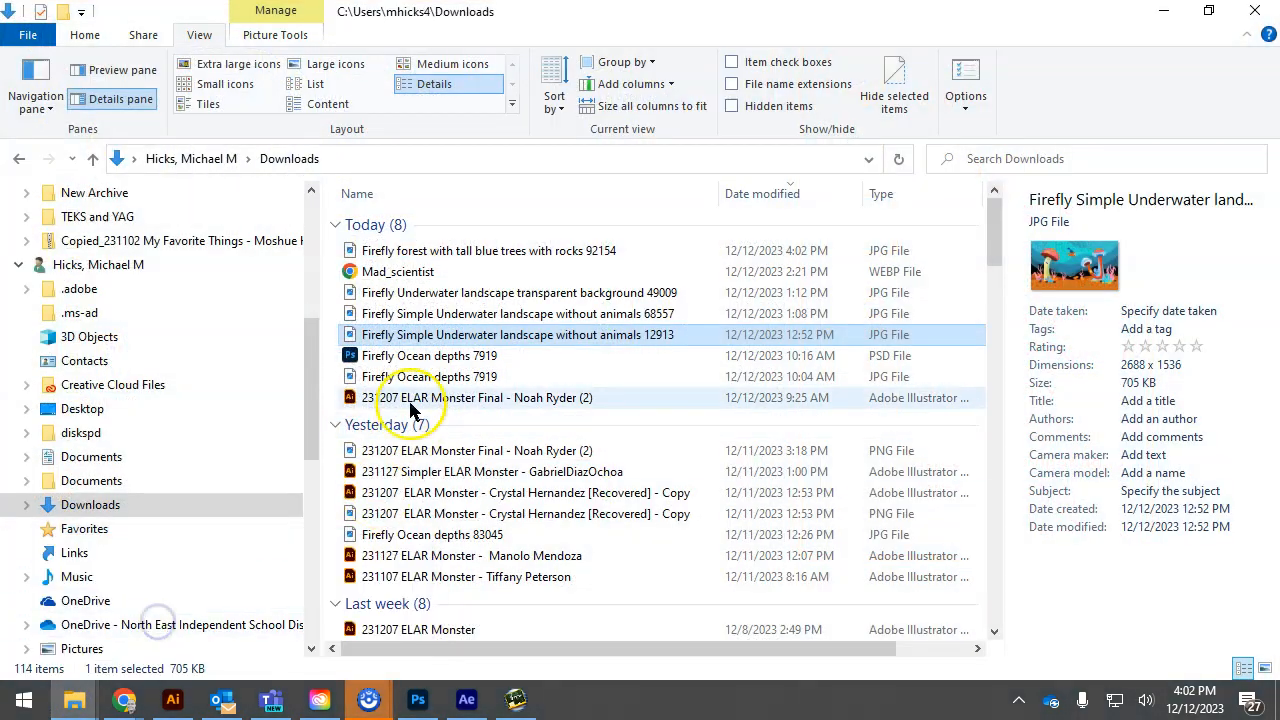
drag(449, 251, 268, 305)
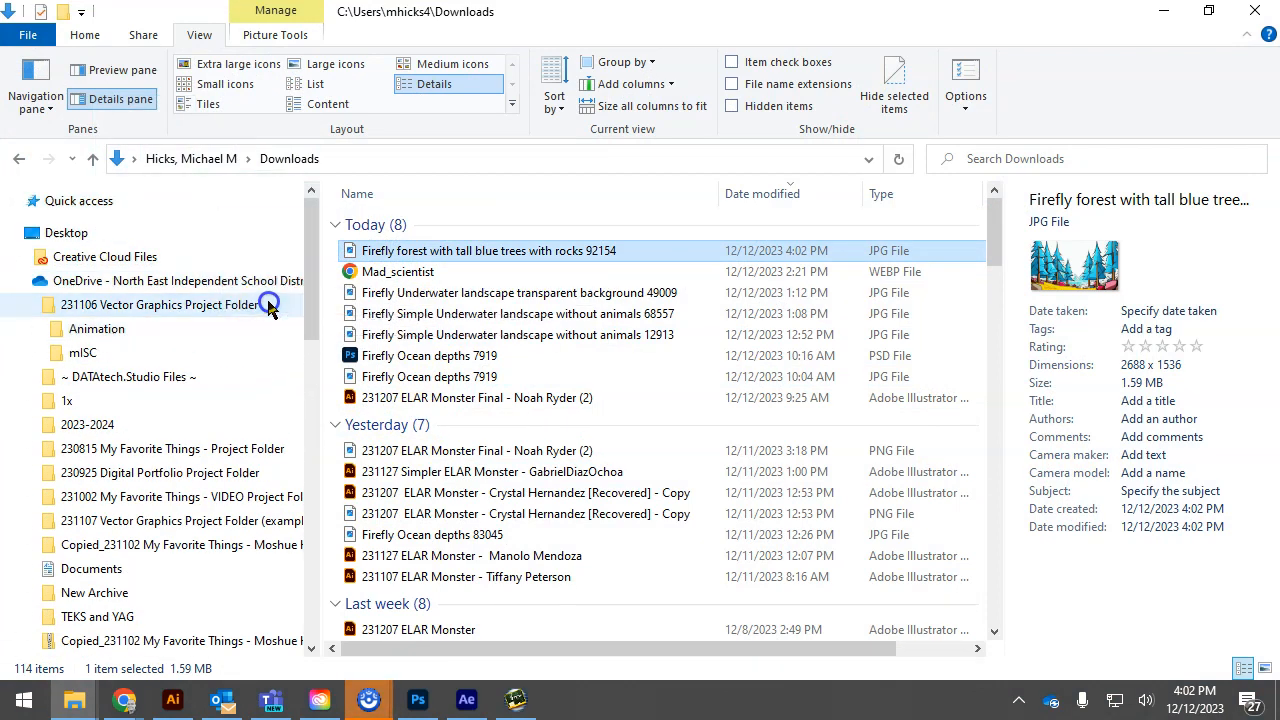
Switch to After Effects, show the Master composition and import the Firefly forest JPG from the project folder as footage without creating a composition
click(466, 700)
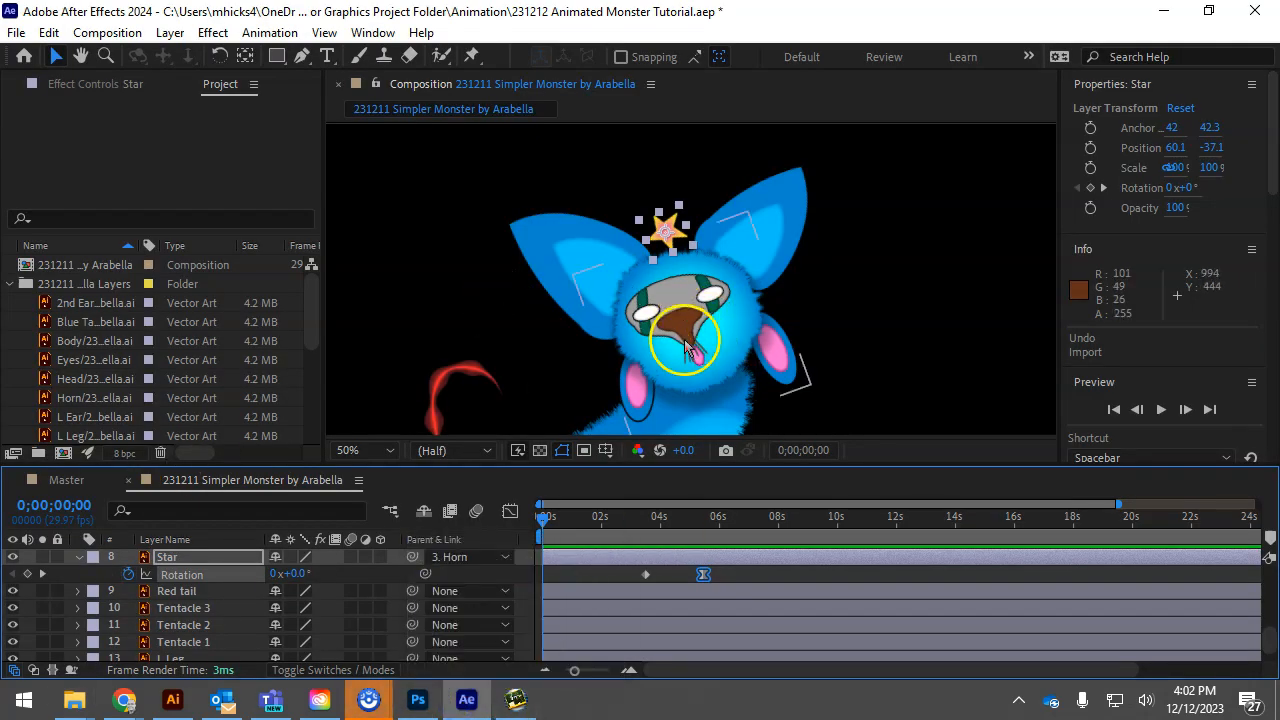
click(54, 480)
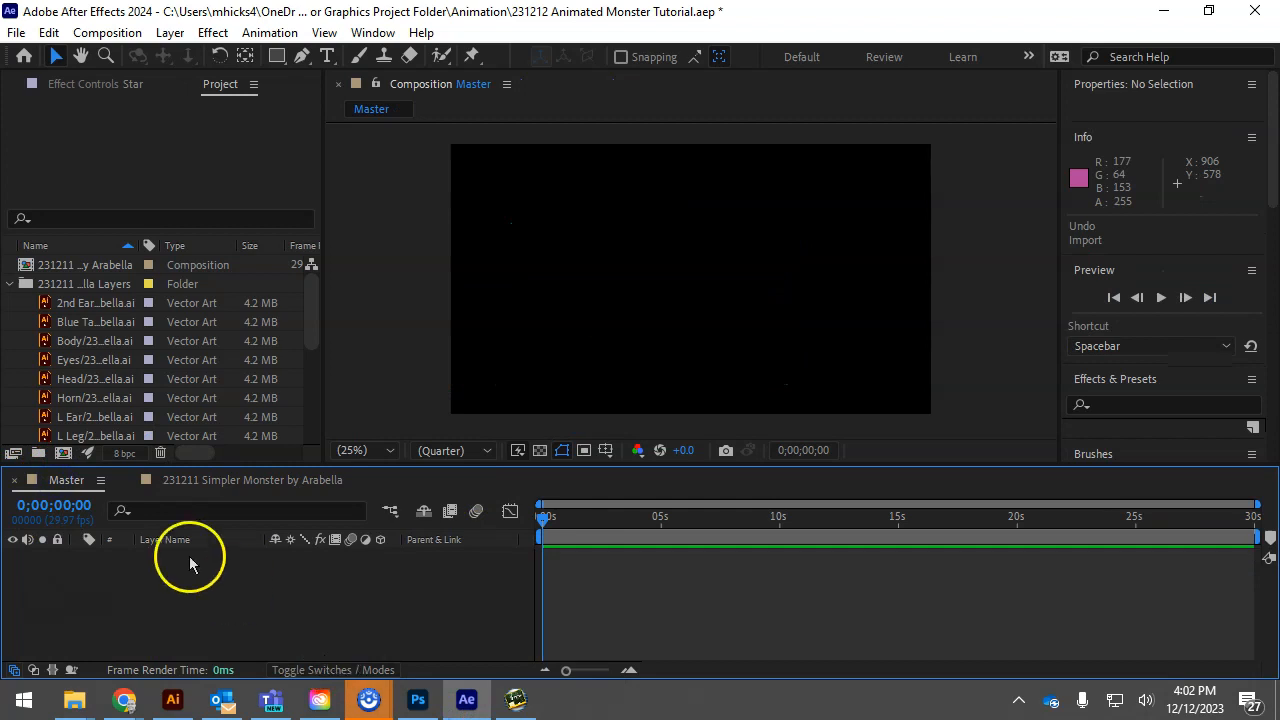
double_click(115, 107)
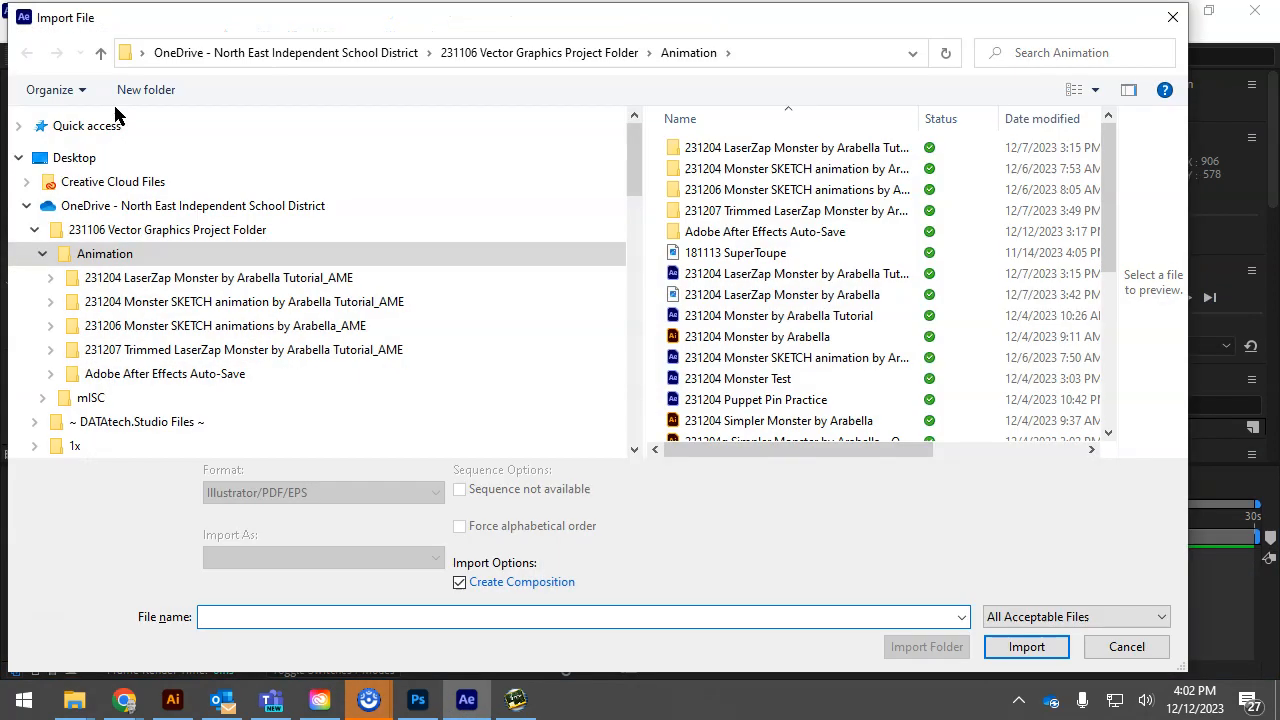
click(140, 236)
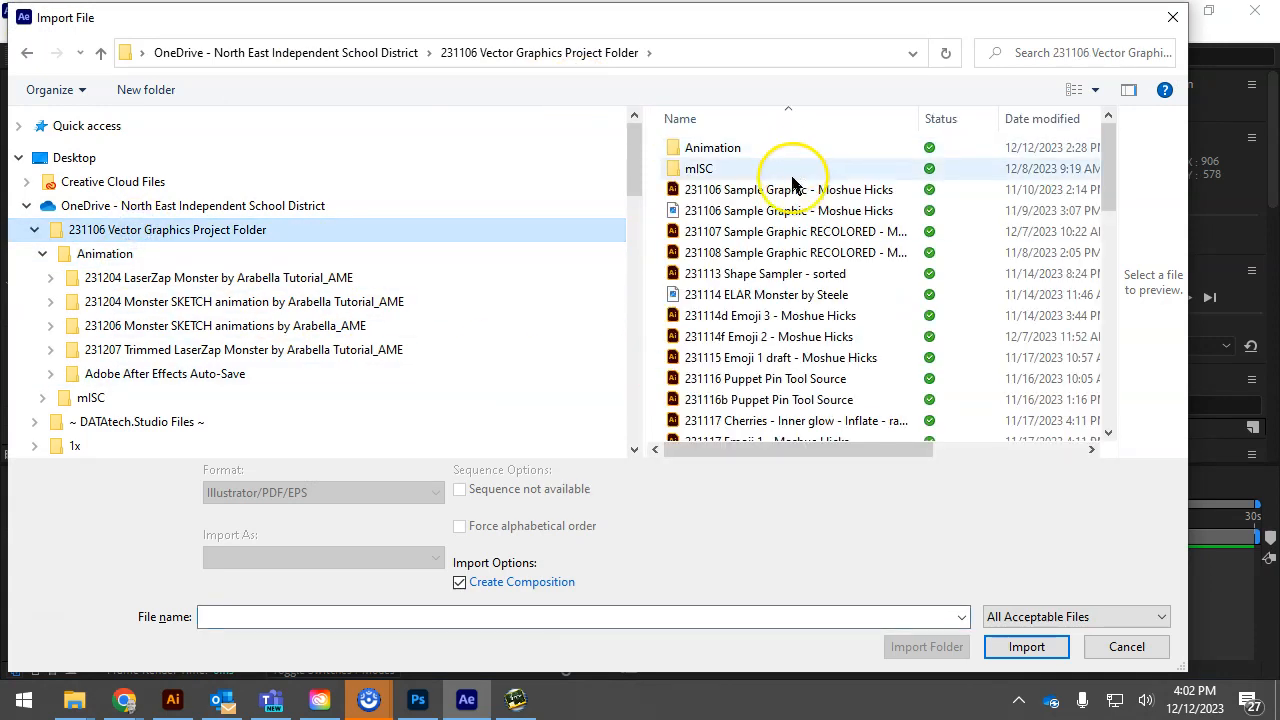
scroll(776, 295, down, 2)
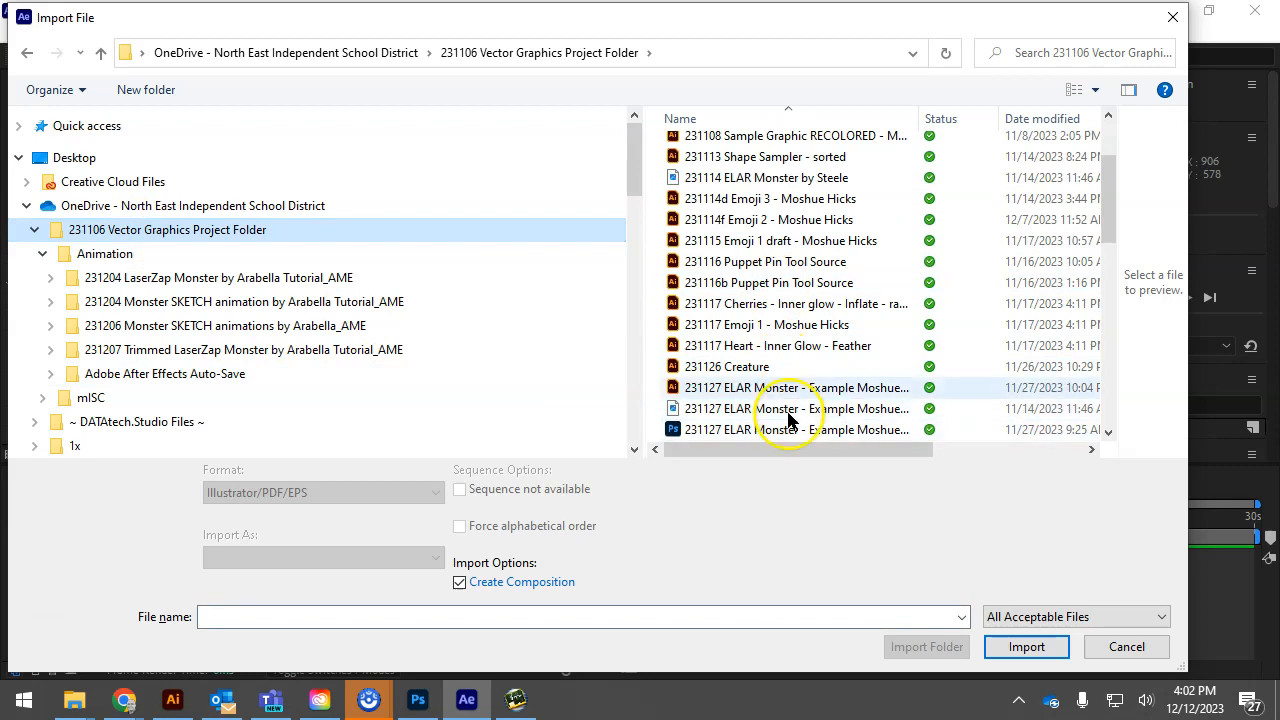
scroll(782, 410, down, 4)
scroll(789, 390, down, 3)
scroll(806, 430, down, 3)
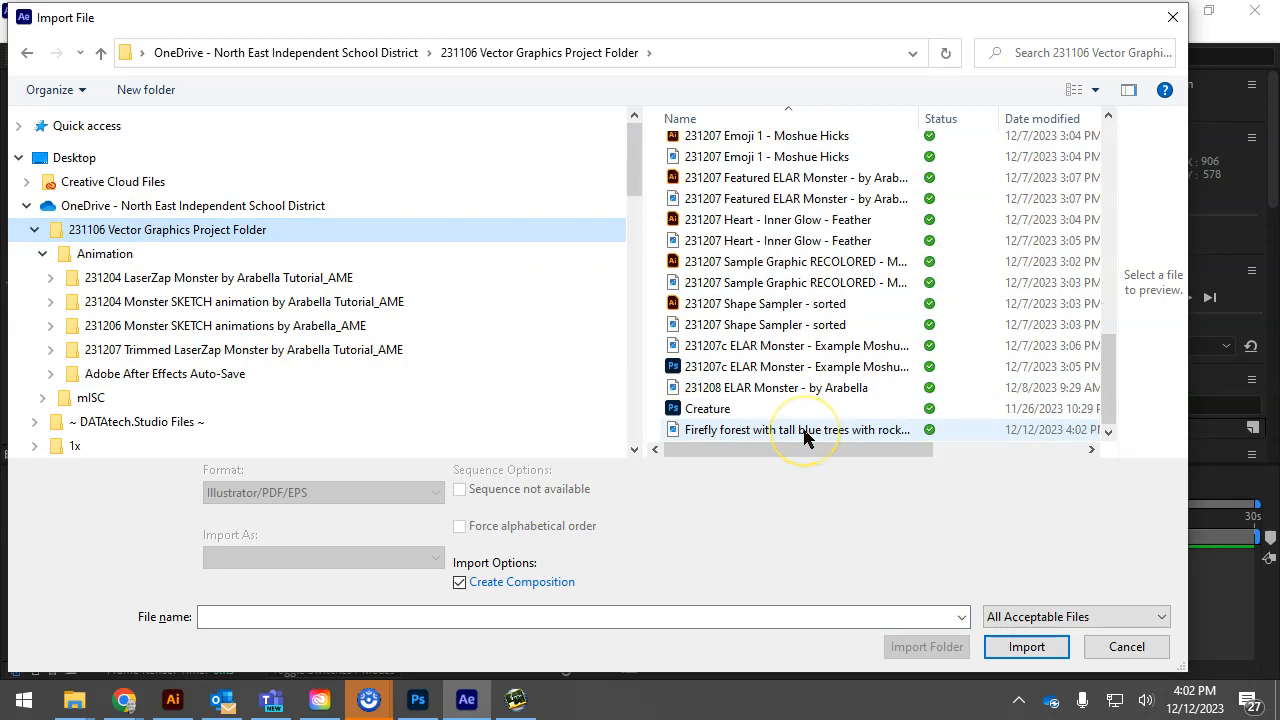
click(750, 431)
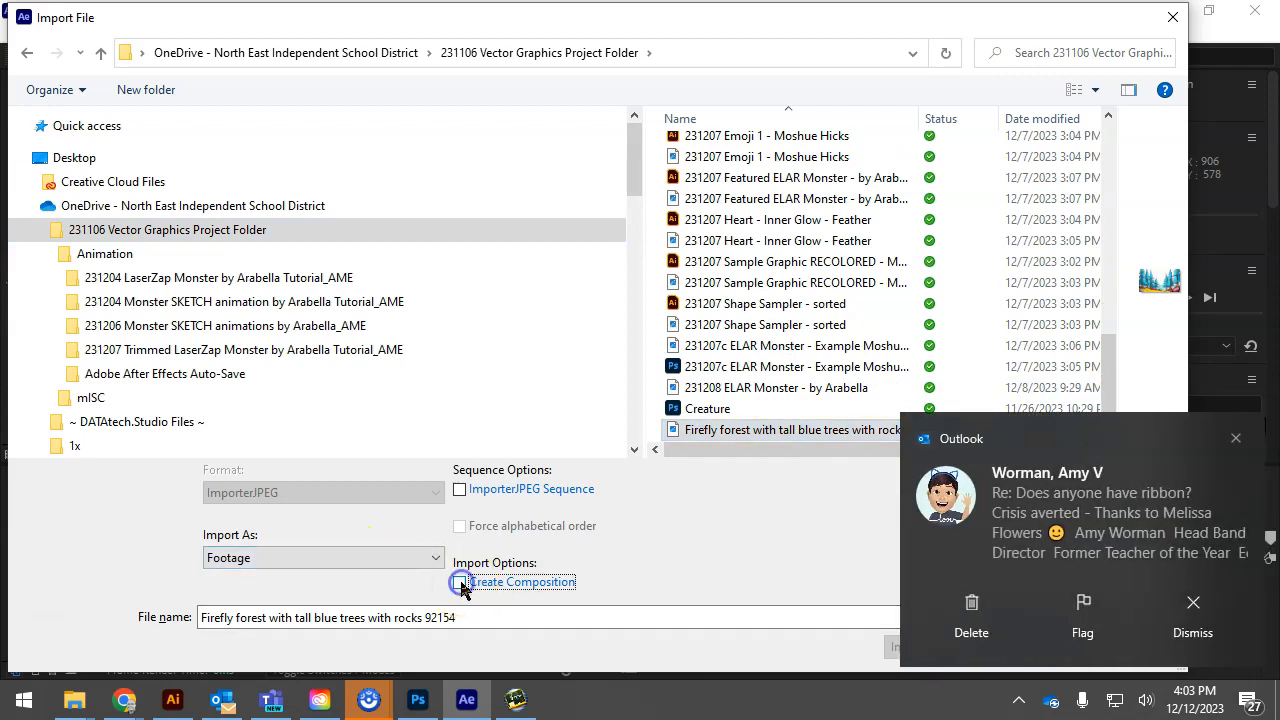
click(1236, 438)
click(1047, 648)
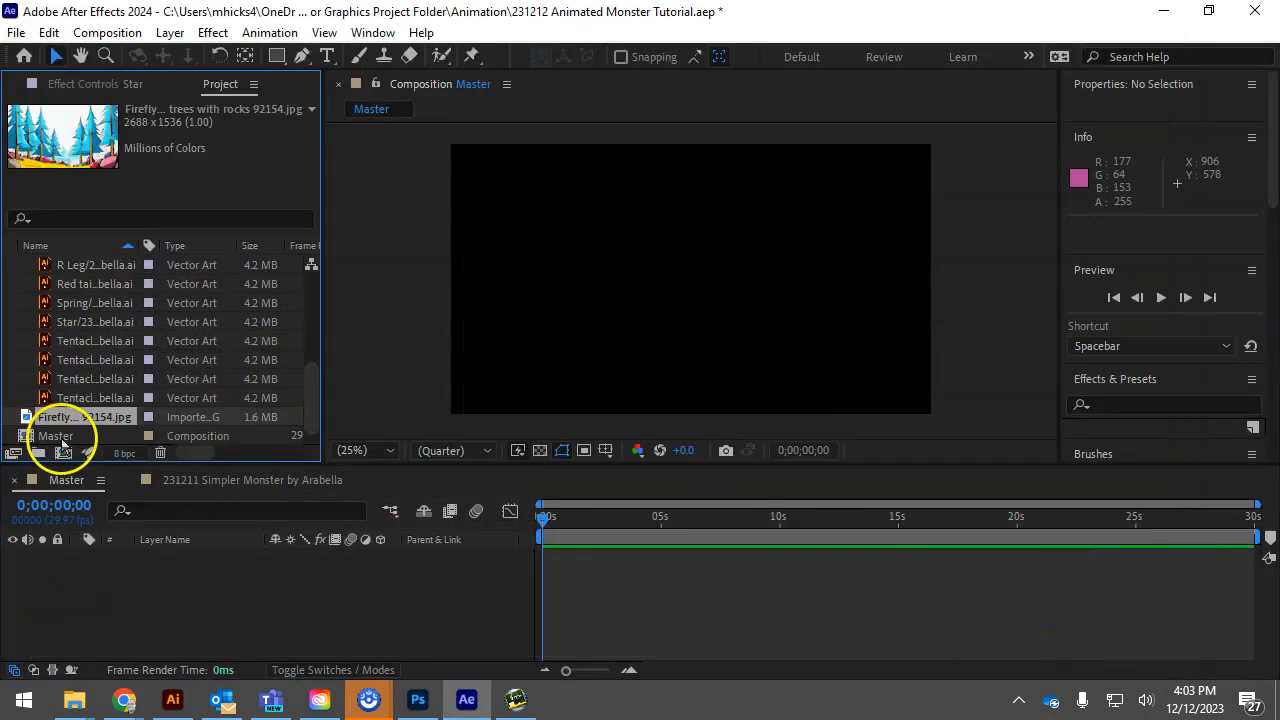
Add the forest image to the Master composition as a layer and scale it to 73%
drag(143, 568, 143, 563)
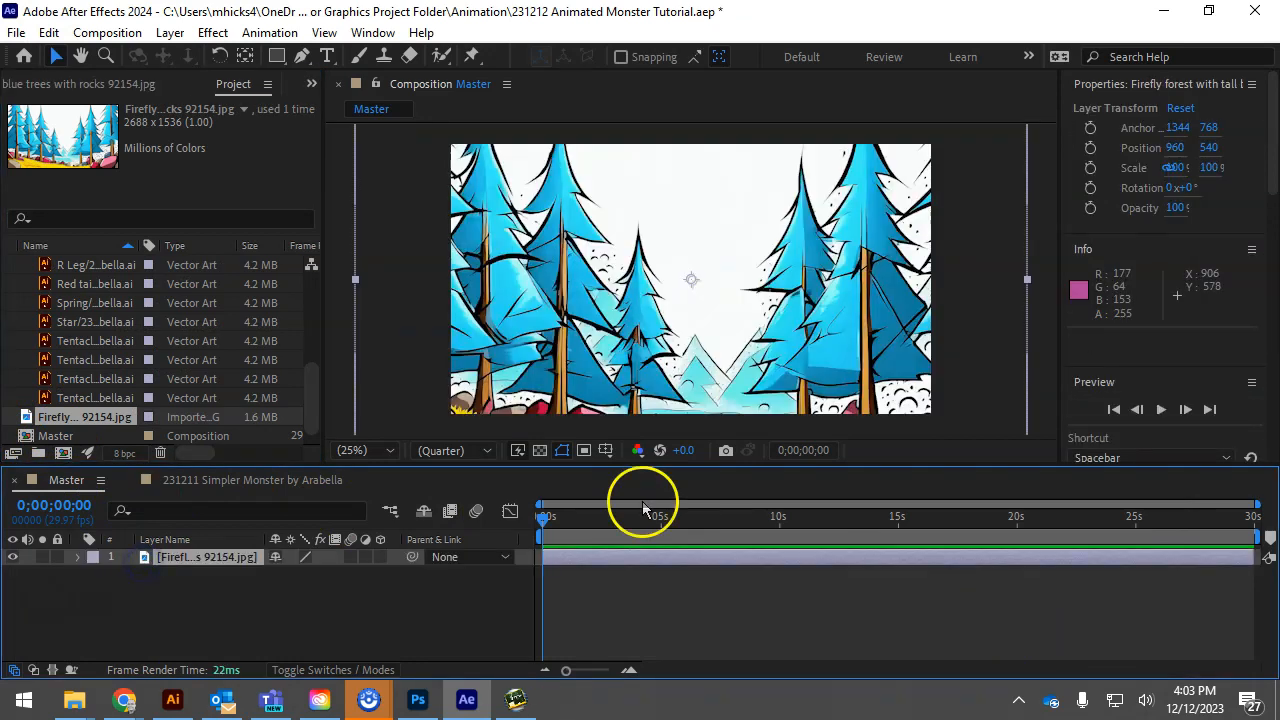
key(s)
drag(329, 574, 312, 576)
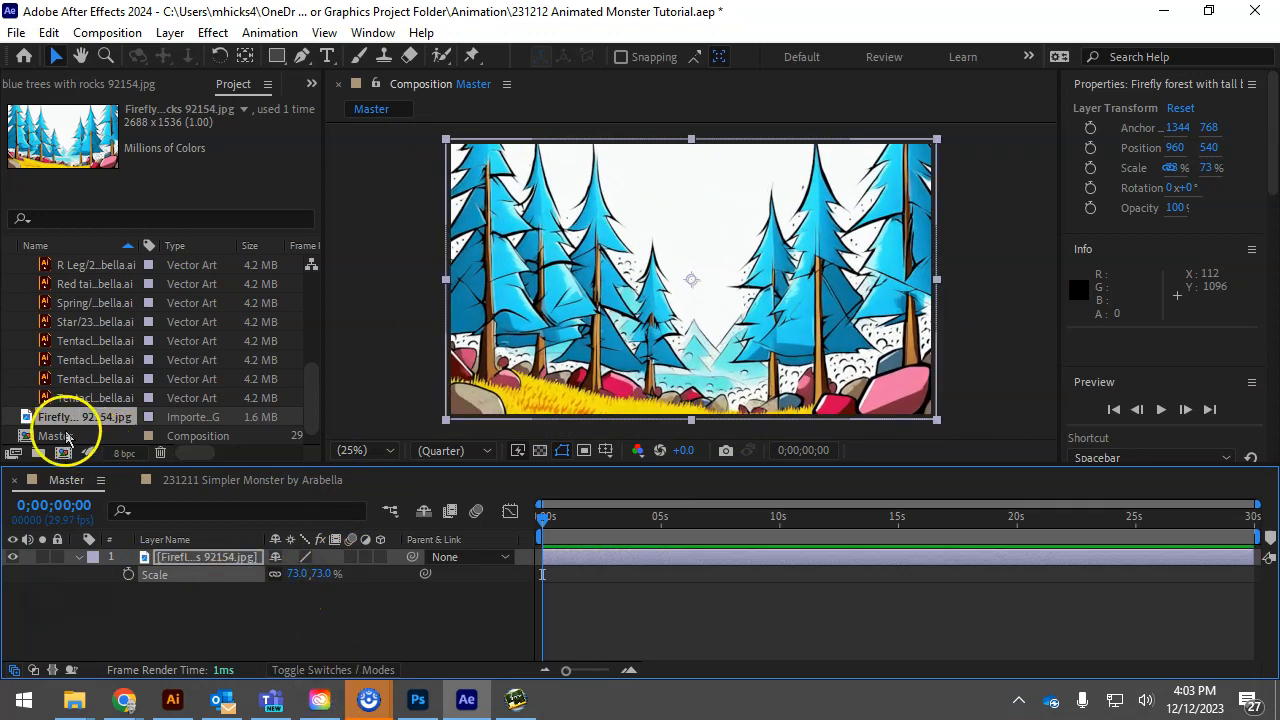
Place the 231211 Simpler Monster composition above the forest layer in Master and move the current time to 0;00;02;18
scroll(84, 377, up, 5)
click(68, 265)
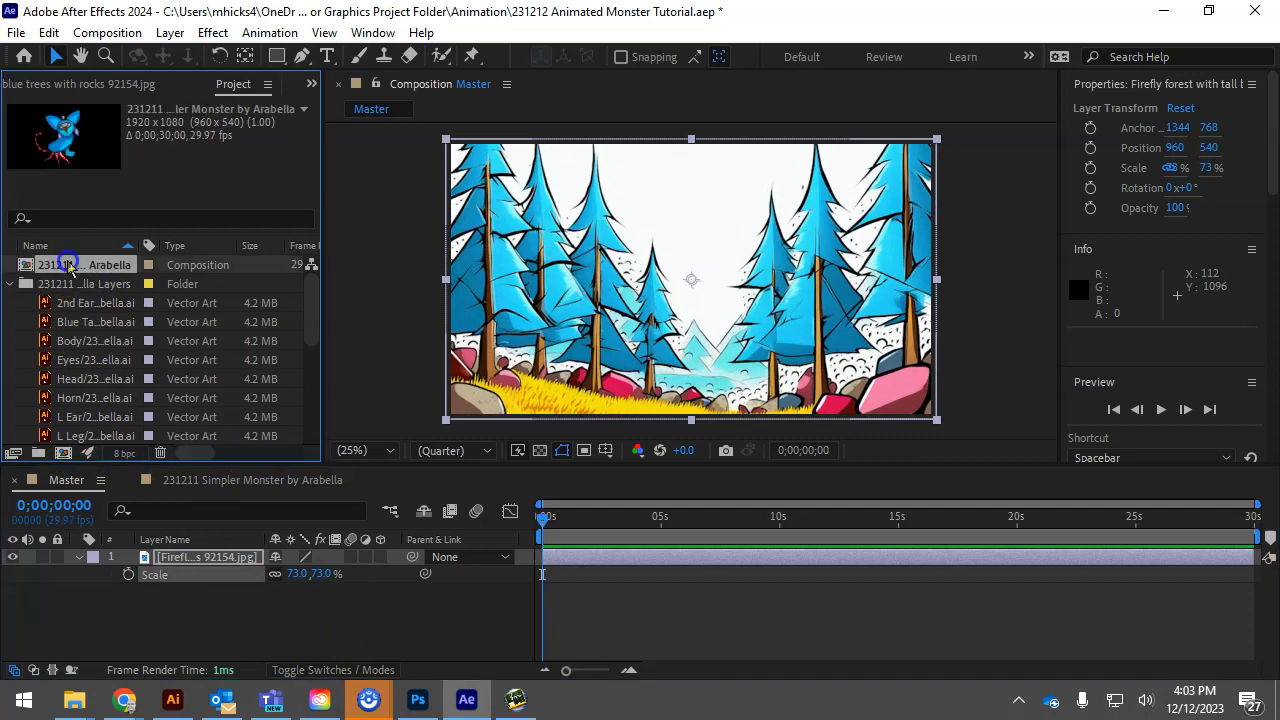
drag(60, 341, 143, 557)
click(369, 699)
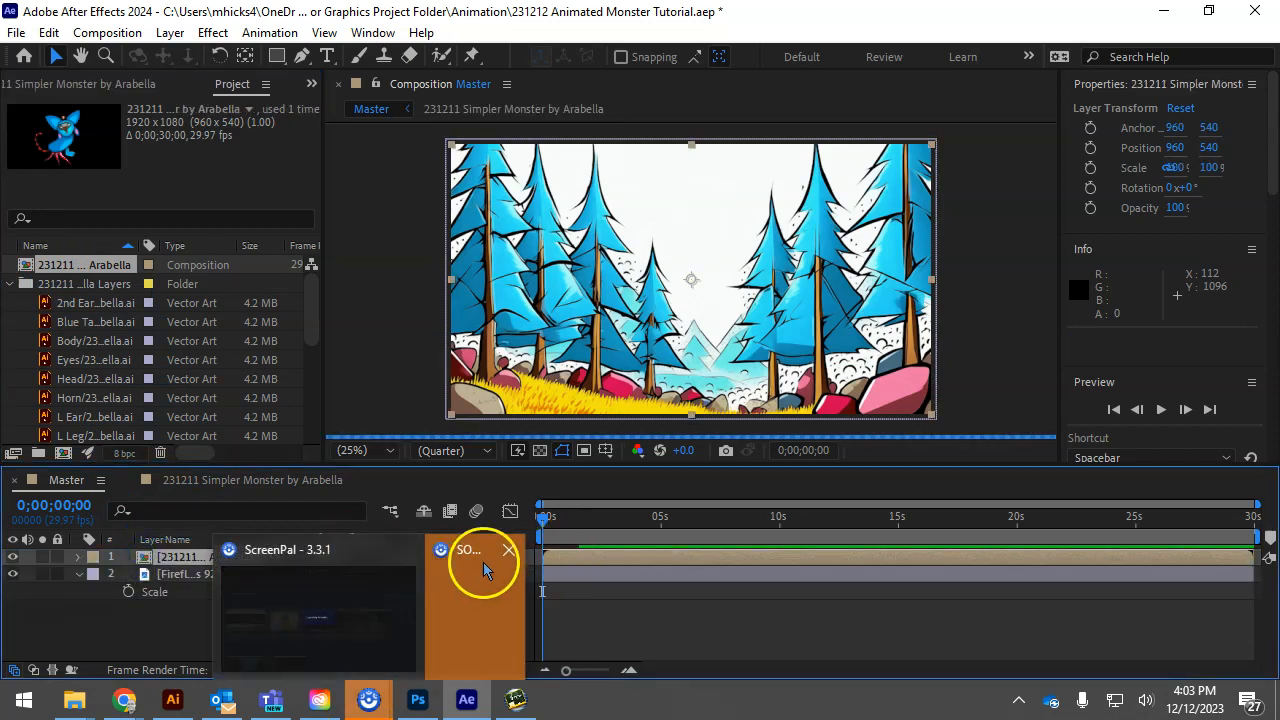
click(155, 636)
drag(543, 518, 604, 520)
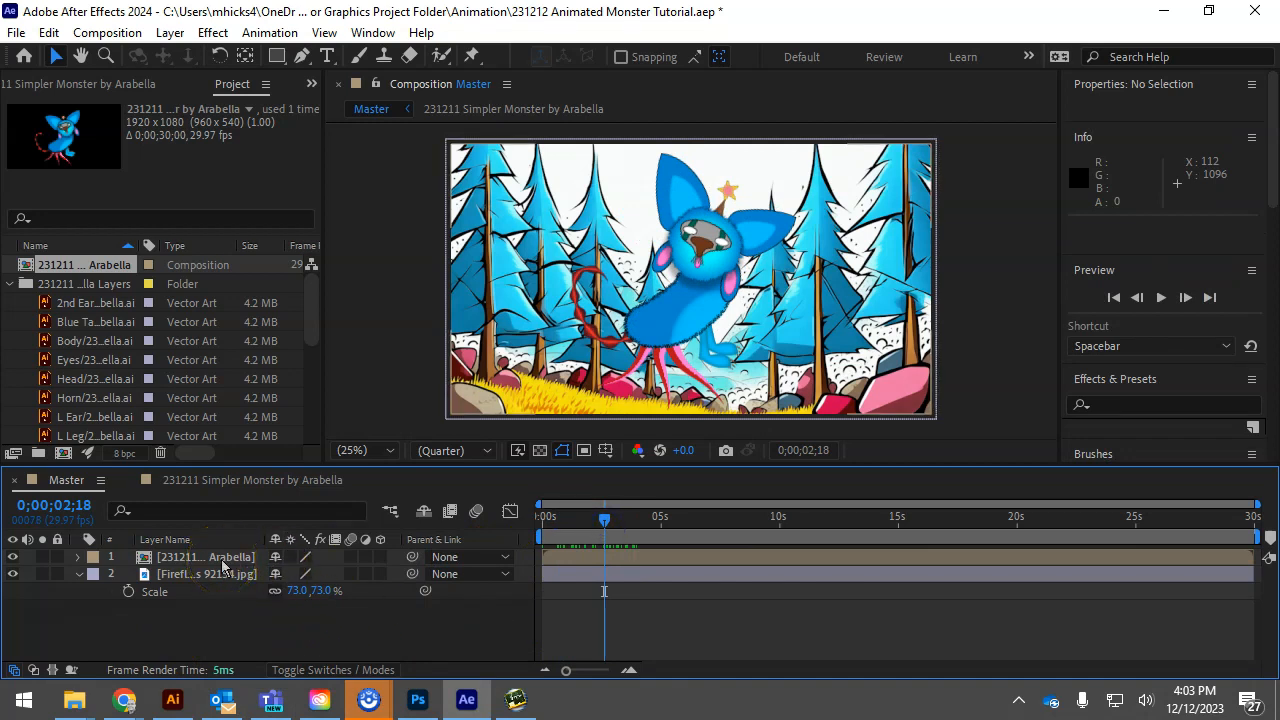
Add an Outer Glow layer style to the 231211 Simpler Monster layer and expose its glow settings
right_click(222, 566)
mouse_move(366, 307)
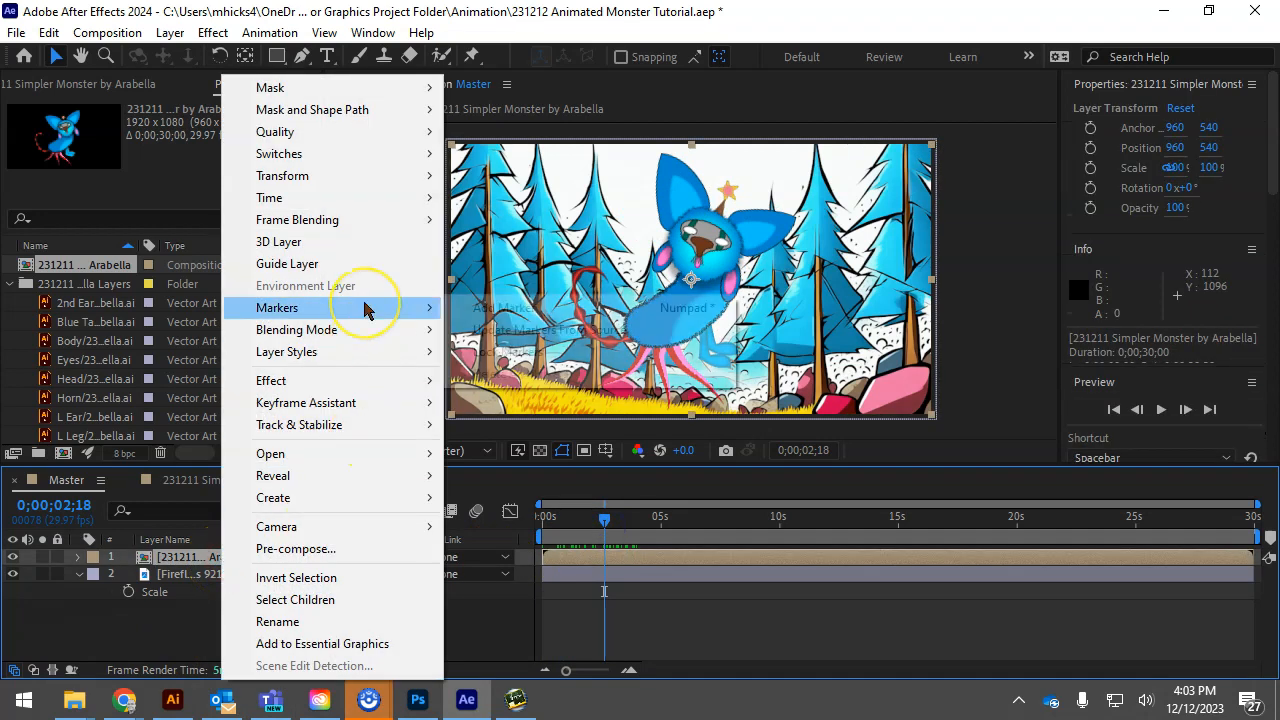
mouse_move(350, 351)
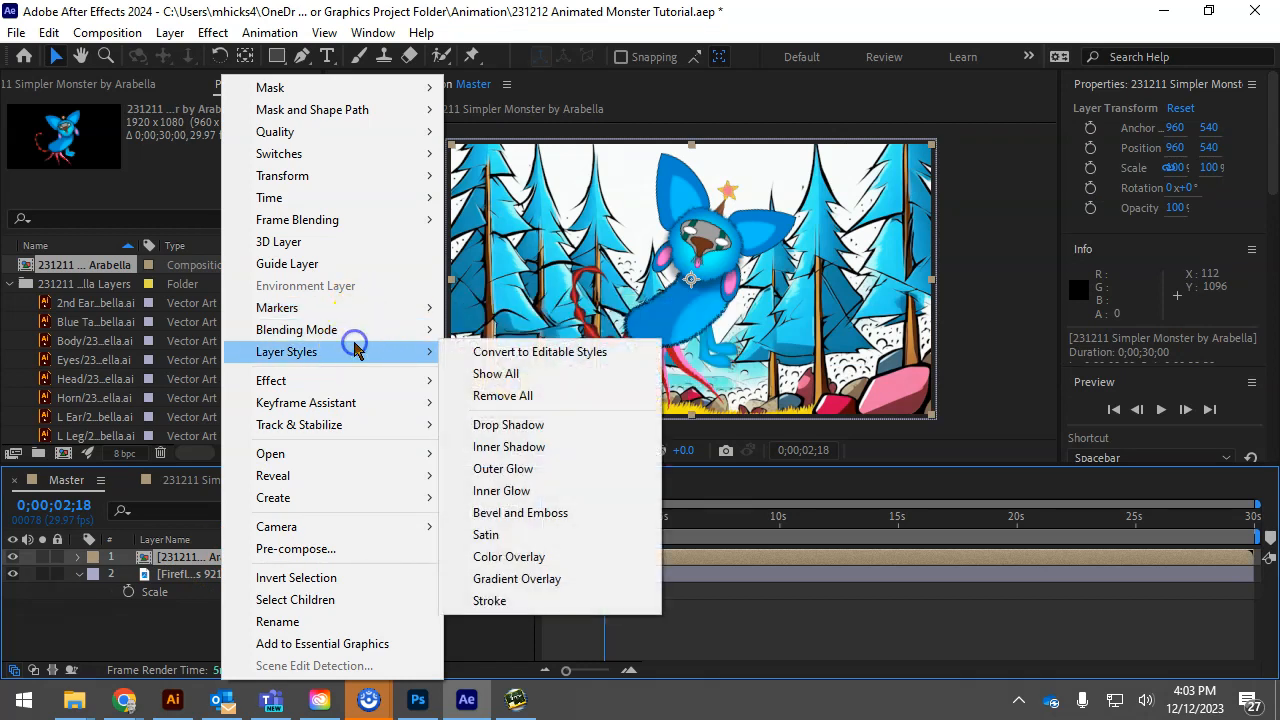
click(530, 469)
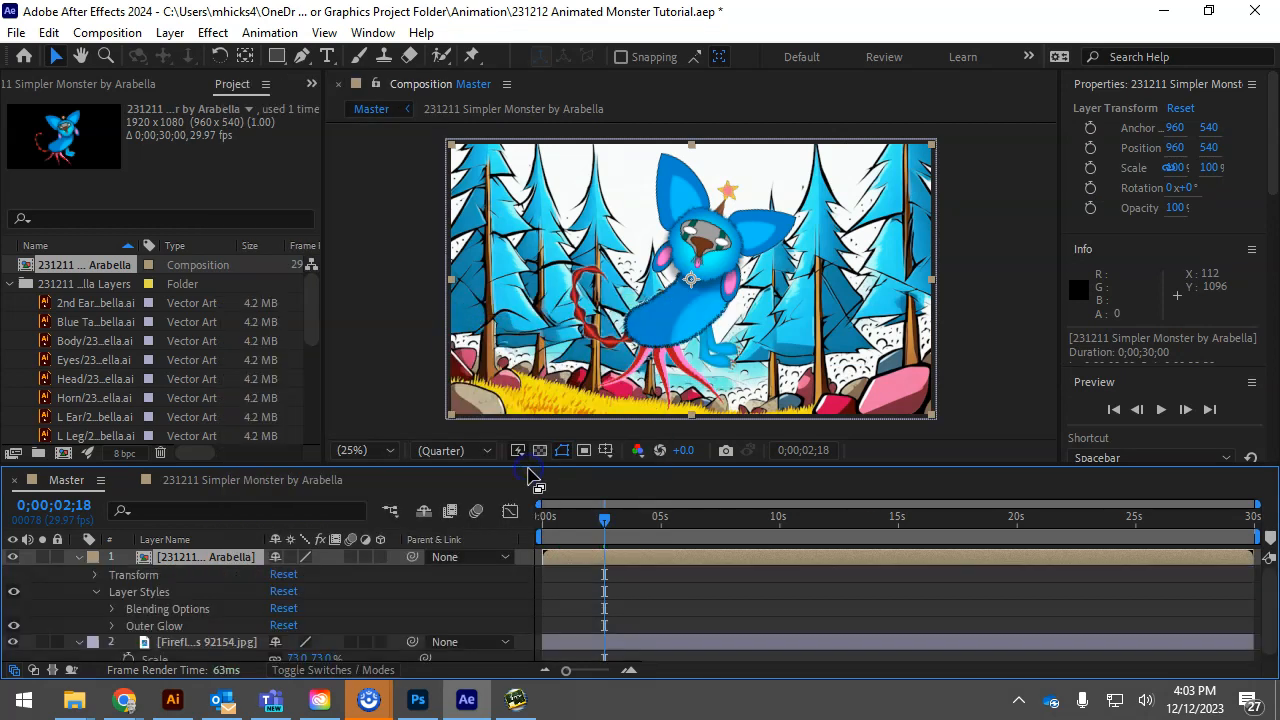
scroll(179, 627, down, 1)
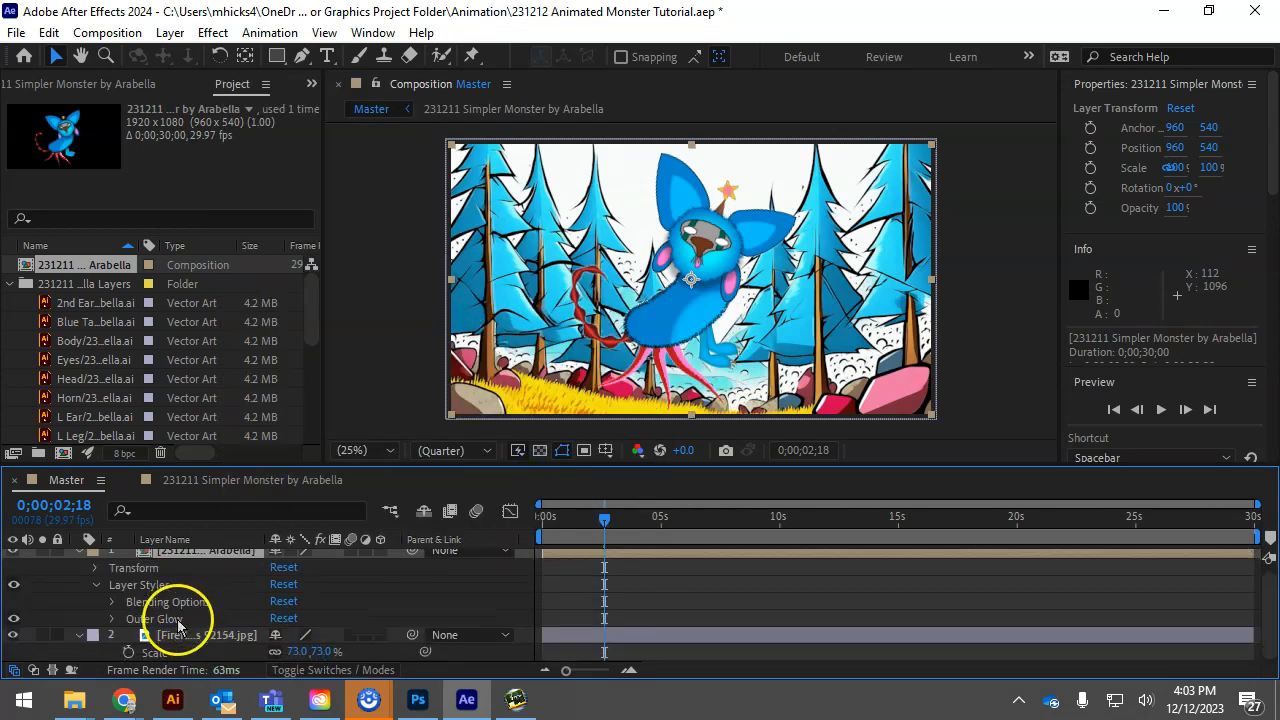
click(98, 587)
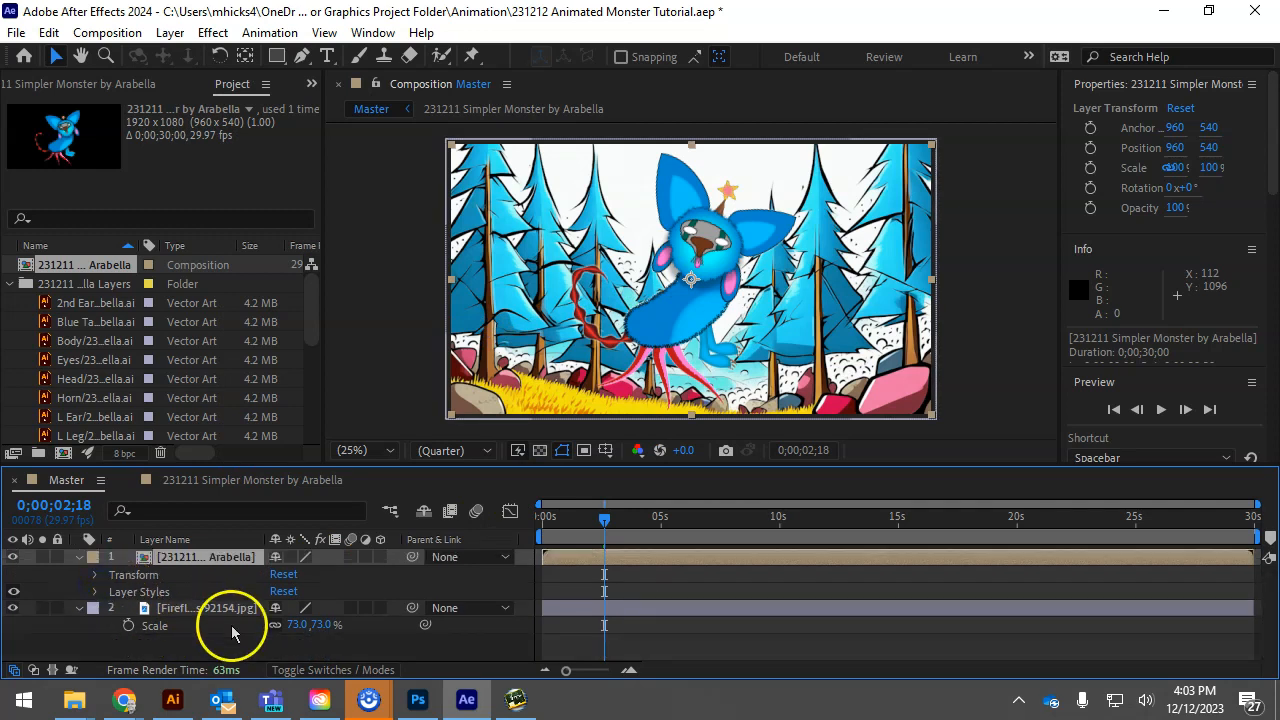
click(135, 592)
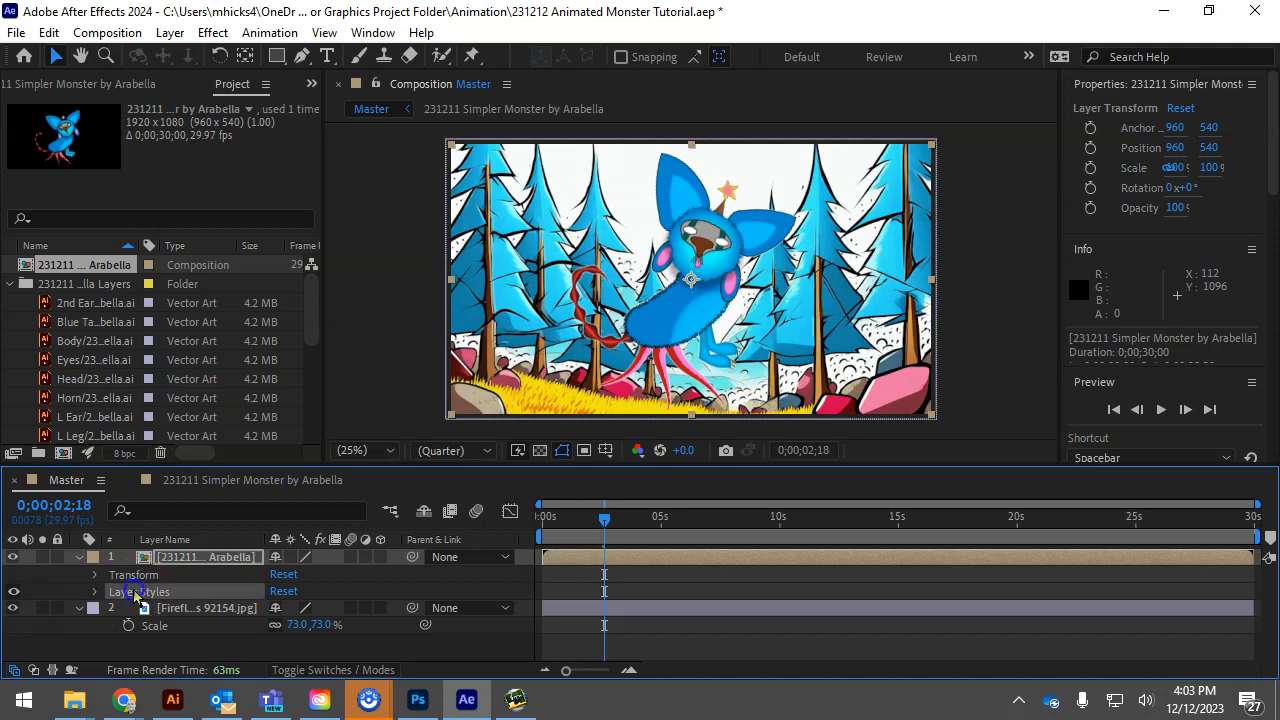
click(135, 593)
click(155, 626)
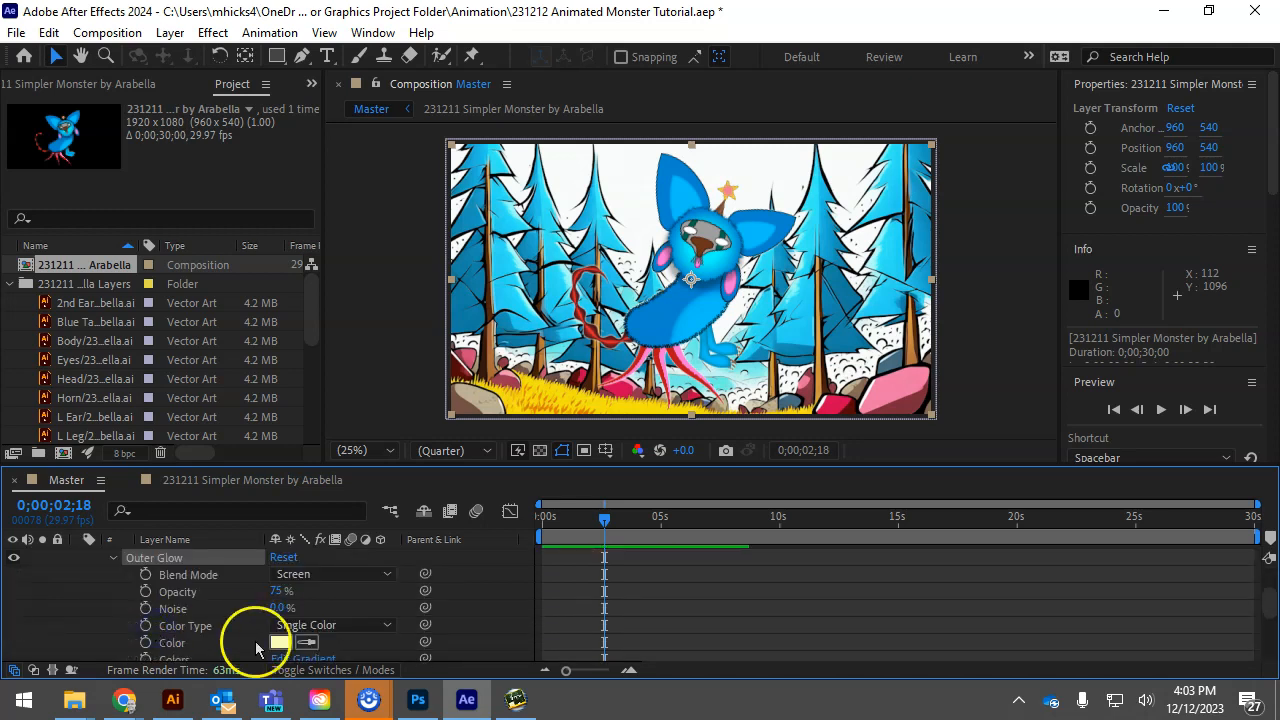
Set the monster's Outer Glow blend mode to Normal and its color to white
scroll(280, 625, down, 1)
scroll(280, 618, up, 1)
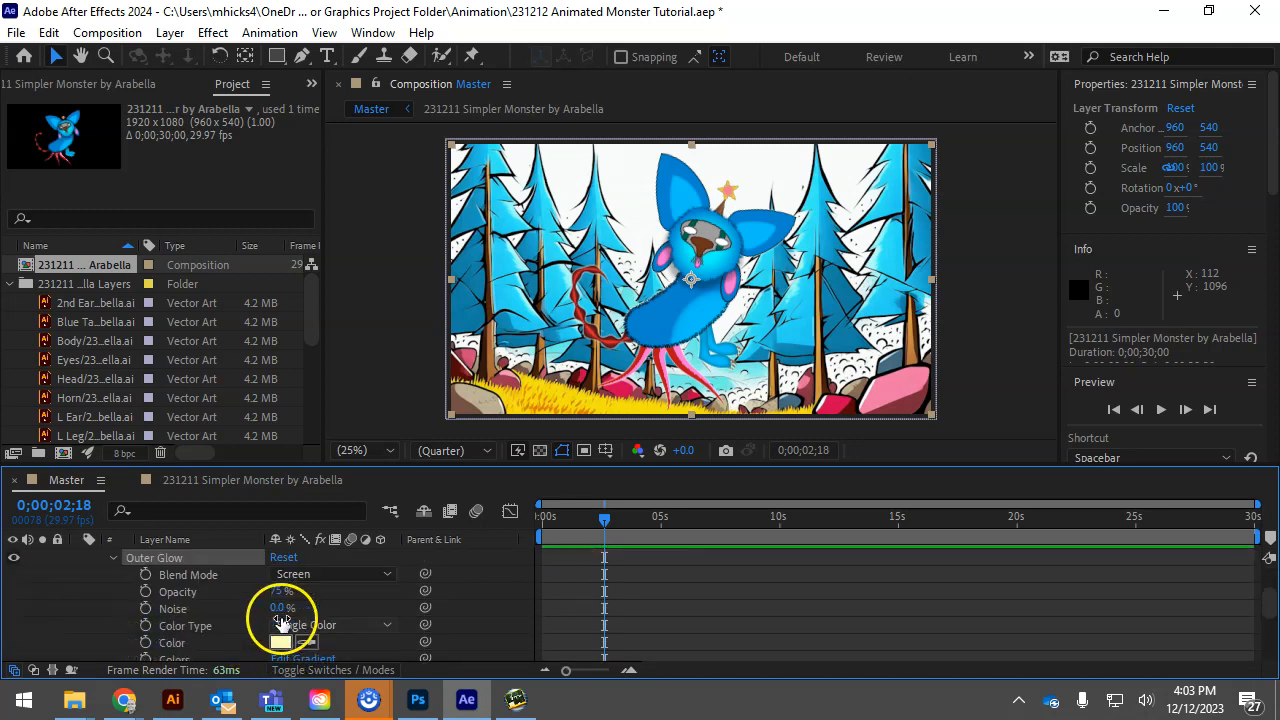
click(333, 573)
click(378, 50)
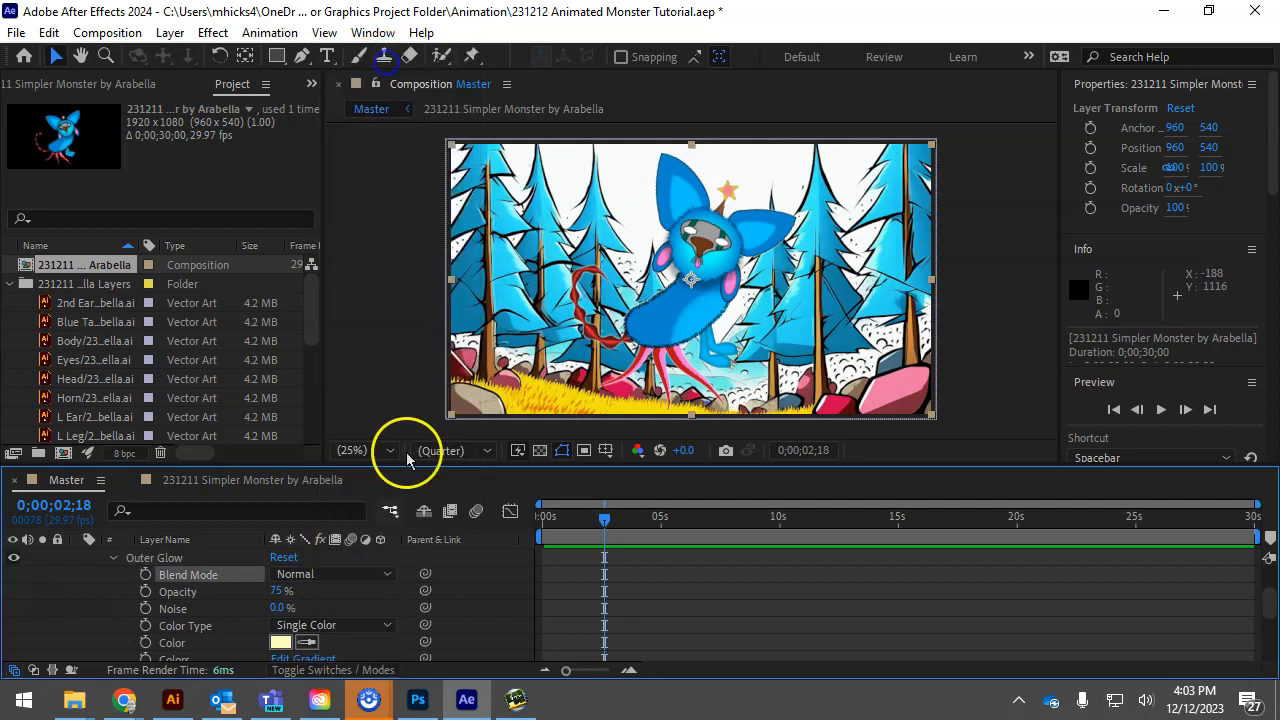
click(283, 645)
click(698, 200)
click(1093, 203)
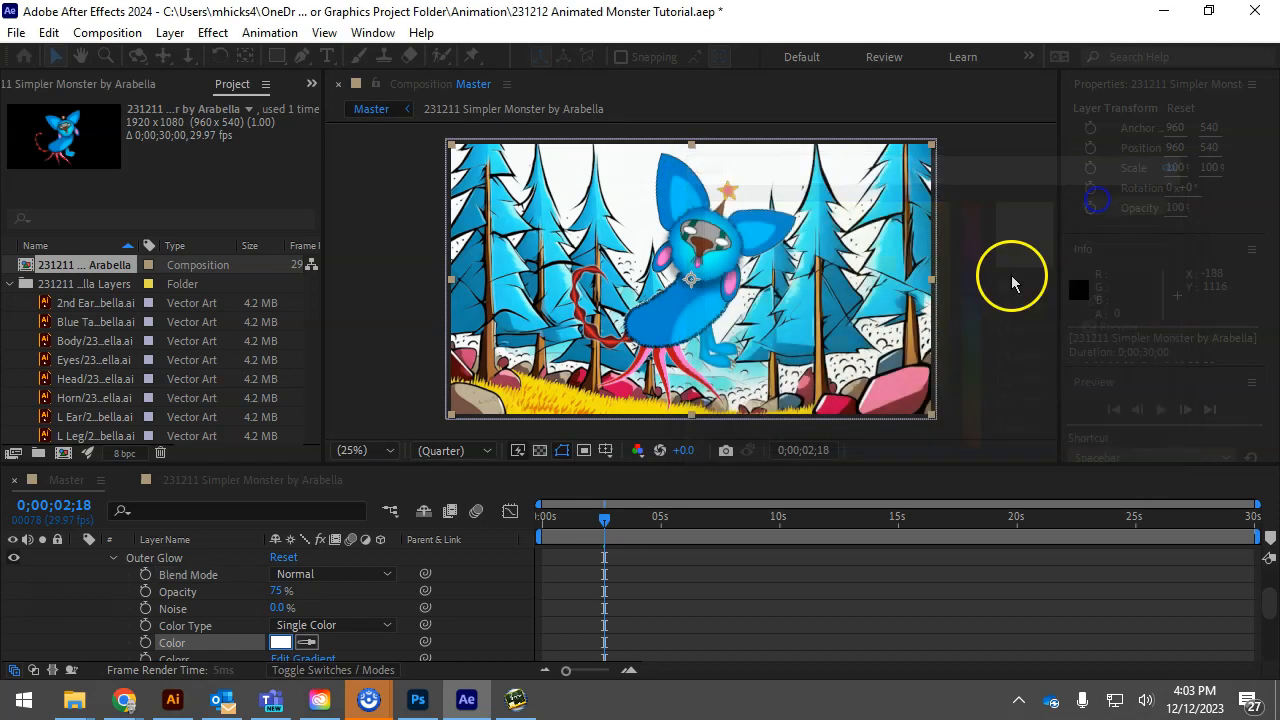
Set the Outer Glow opacity to 100%, its spread to 17% and its size to 29
scroll(320, 640, down, 2)
scroll(330, 620, up, 3)
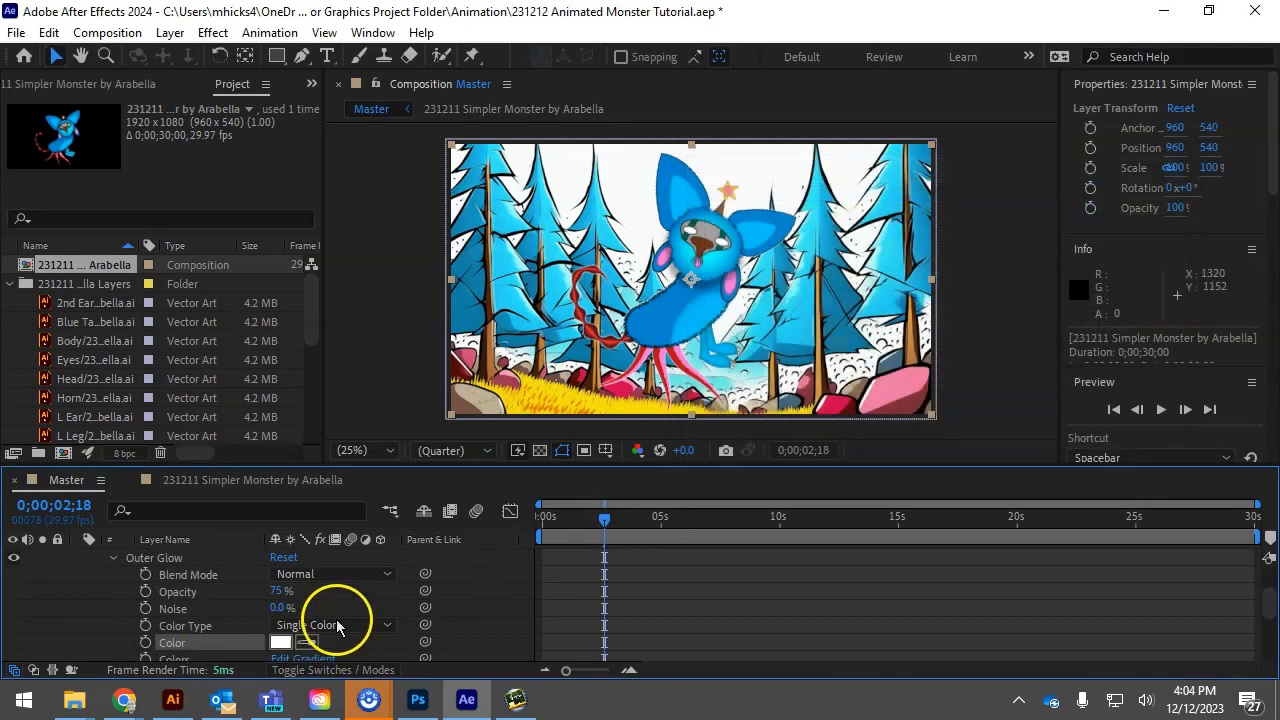
click(280, 641)
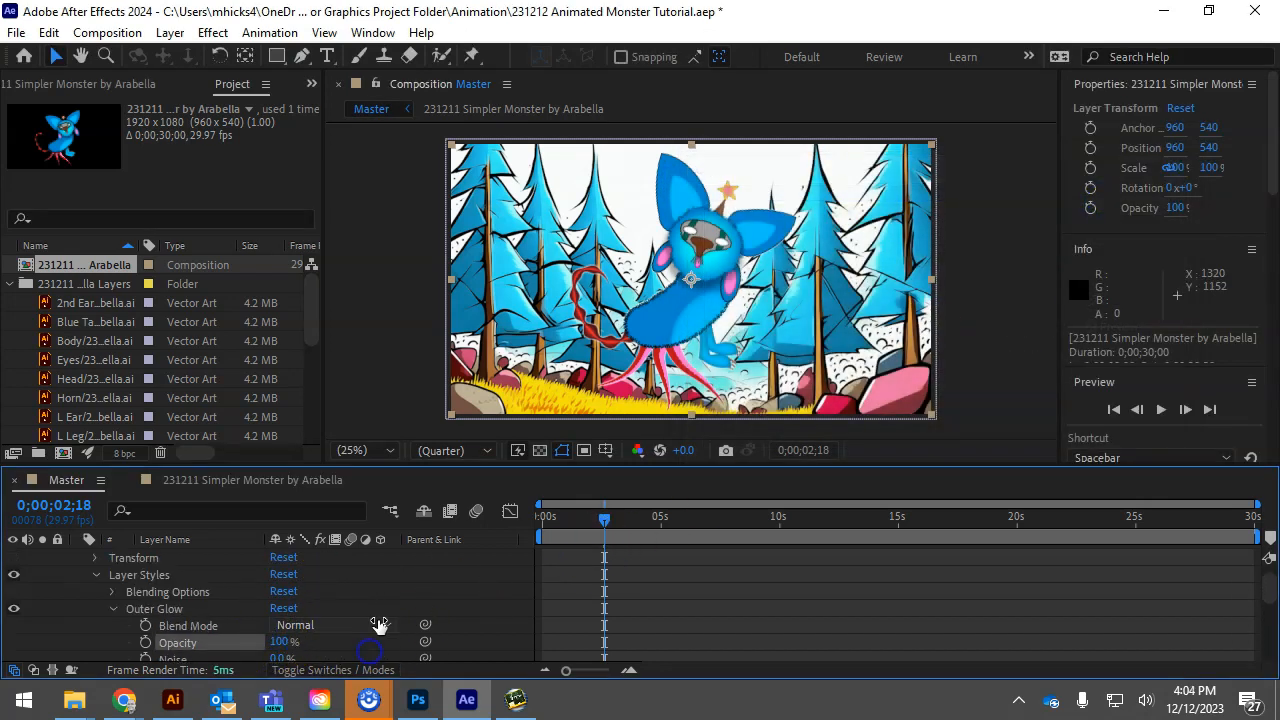
scroll(380, 623, down, 3)
drag(277, 628, 287, 624)
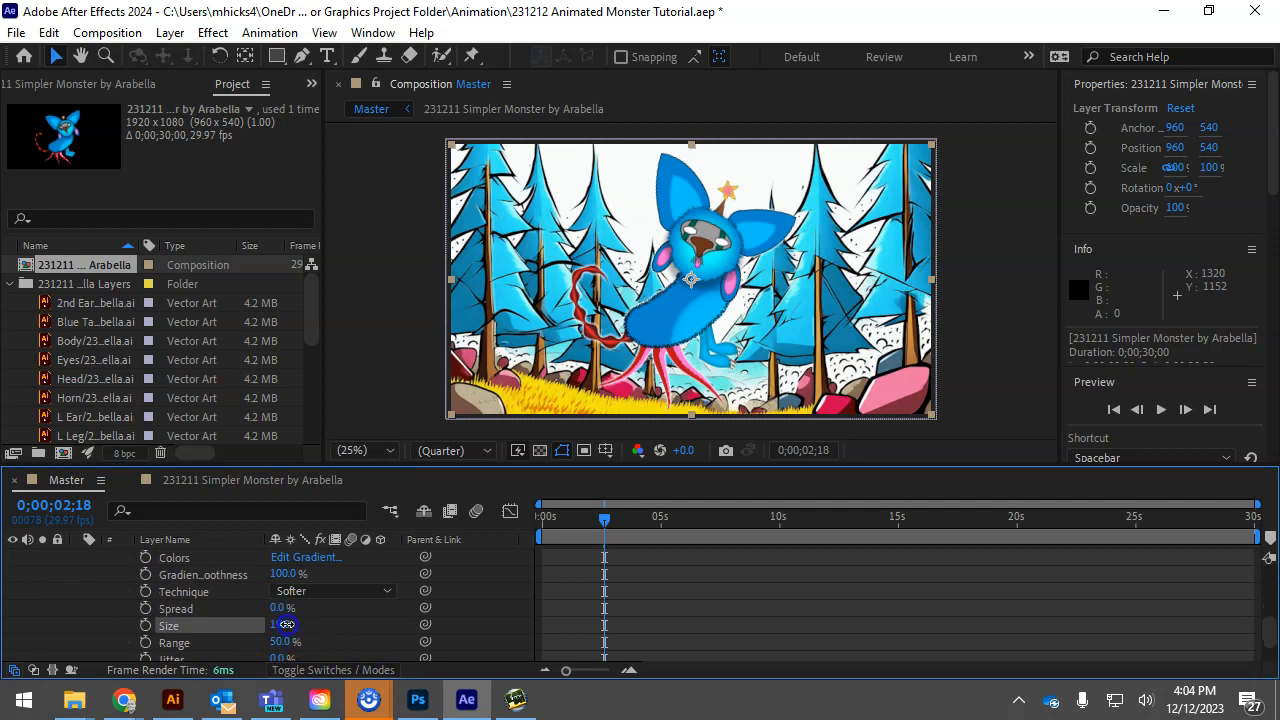
scroll(280, 648, down, 2)
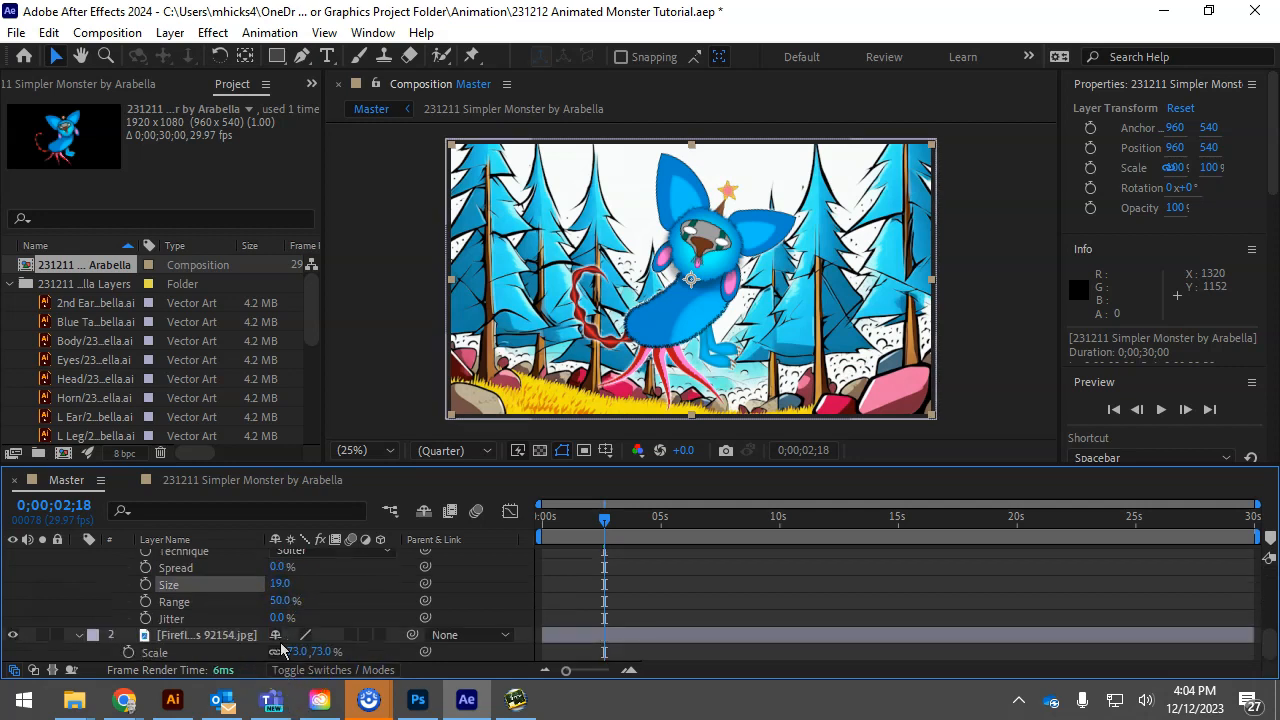
drag(278, 567, 293, 566)
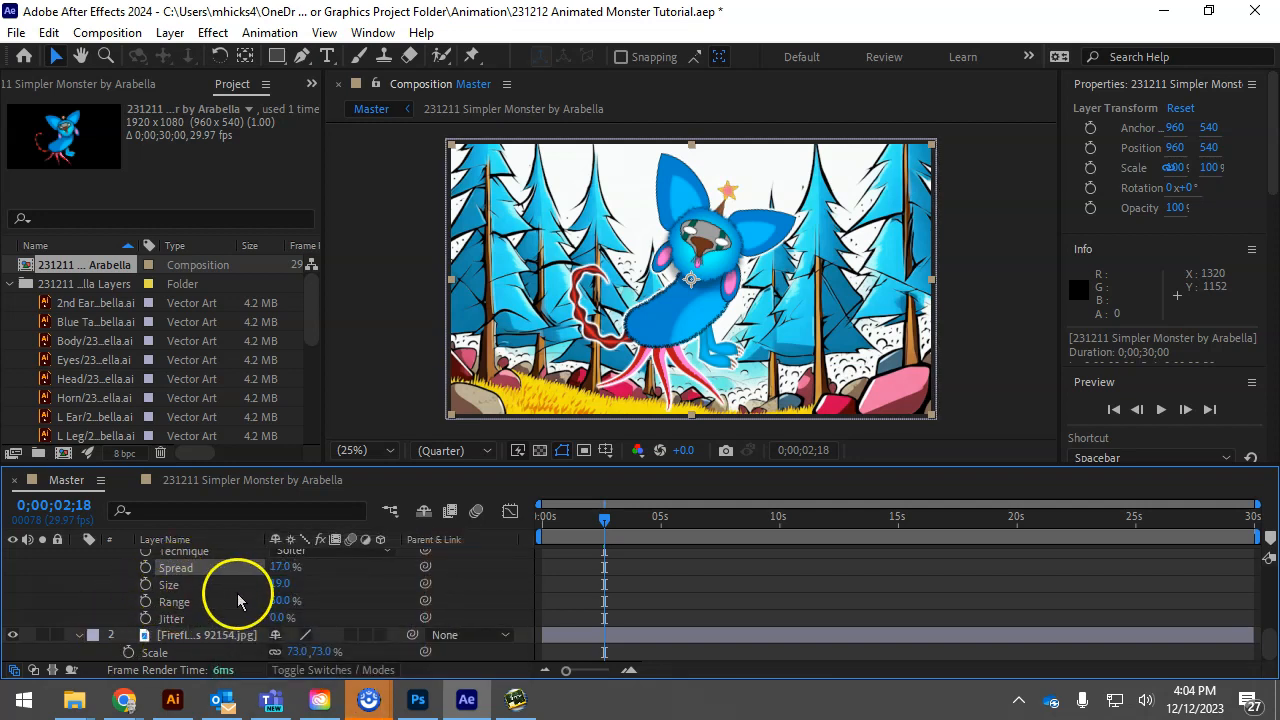
drag(280, 584, 288, 585)
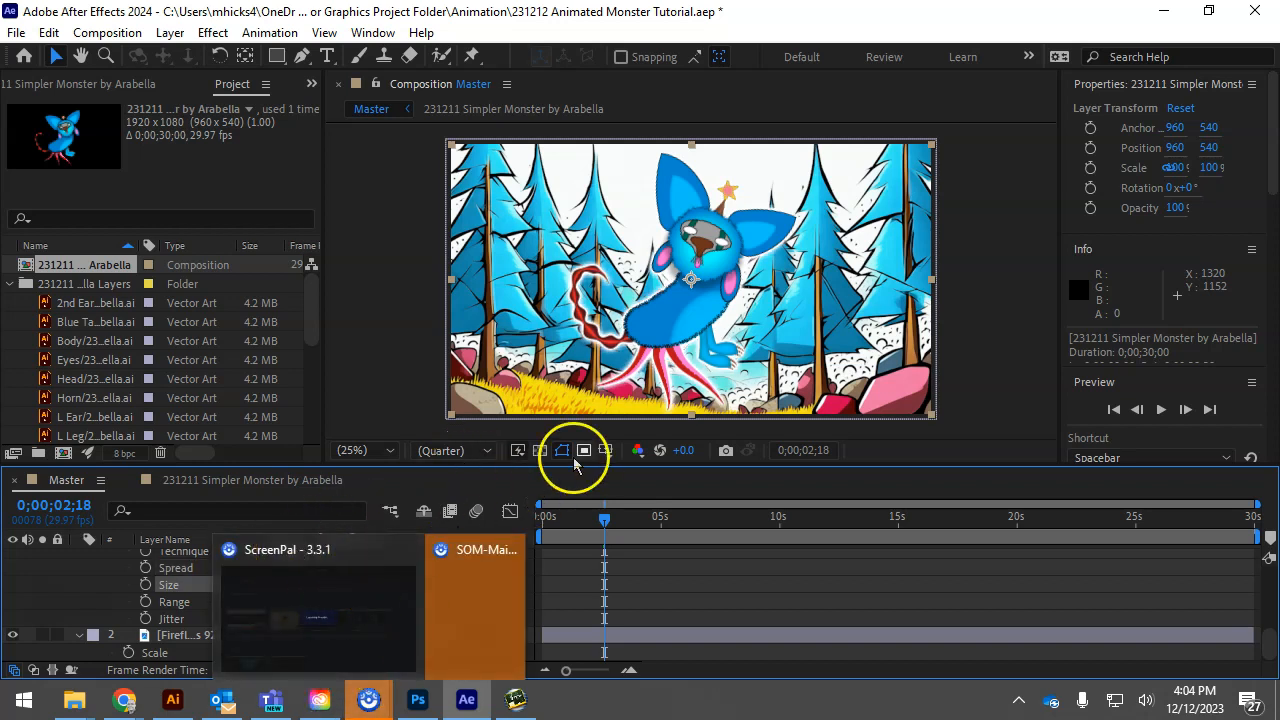
Move the glowing monster slightly up and right in the frame, to about 1016, 512
scroll(336, 578, up, 5)
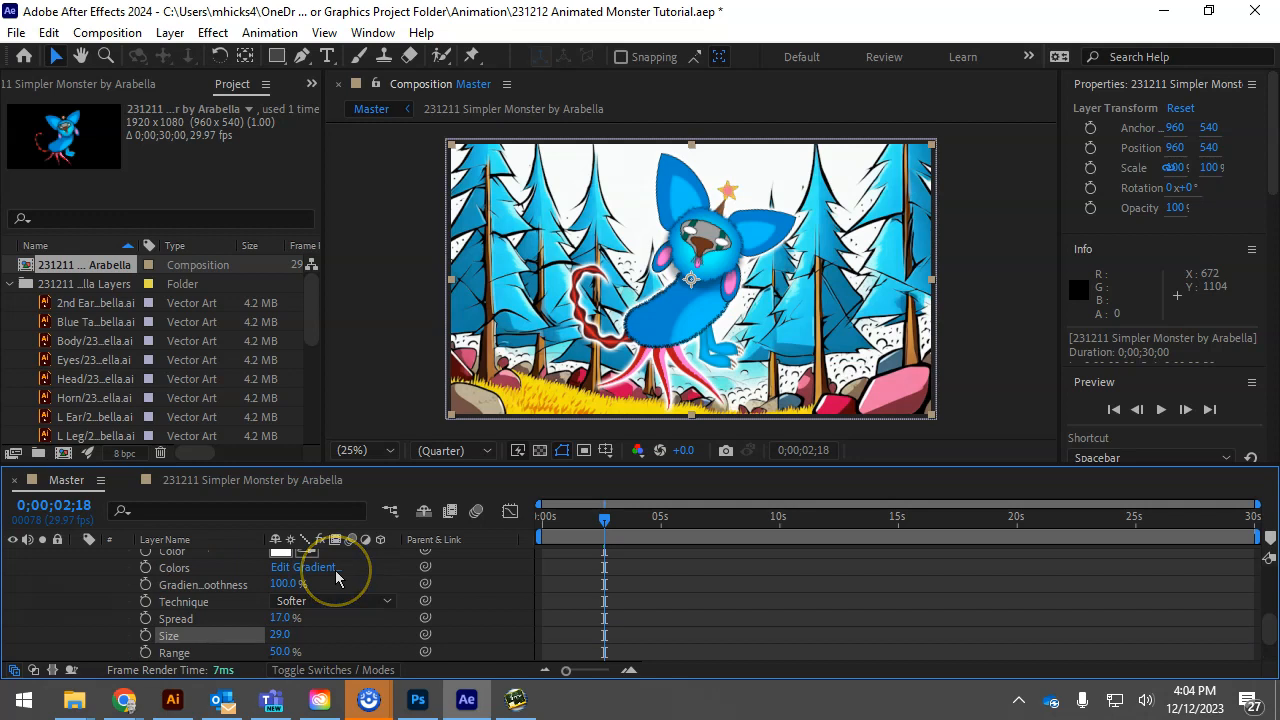
mouse_move(695, 326)
mouse_down()
mouse_move(548, 330)
mouse_move(665, 338)
mouse_move(495, 332)
mouse_move(693, 318)
mouse_up()
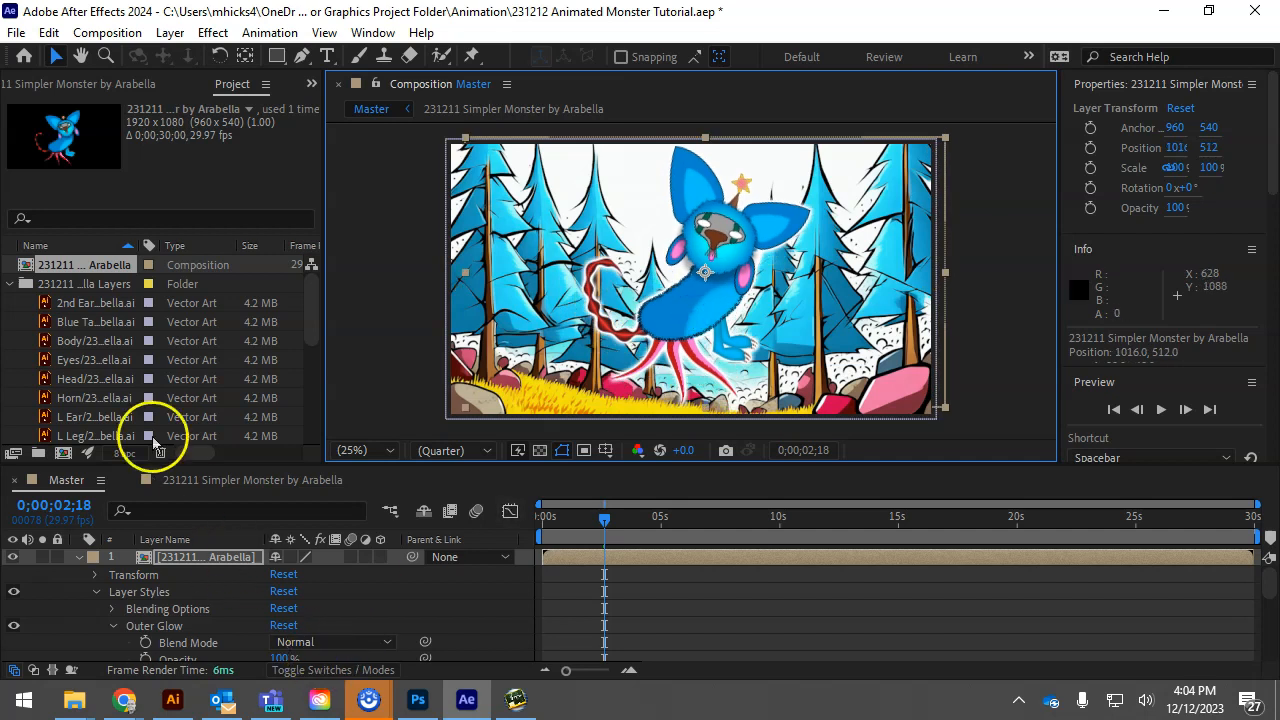
Add a second 231211 Simpler Monster layer above the first, scaled to 57% and positioned at about 424, 764
drag(70, 275, 223, 586)
click(628, 300)
key(s)
drag(328, 578, 285, 580)
drag(639, 332, 537, 366)
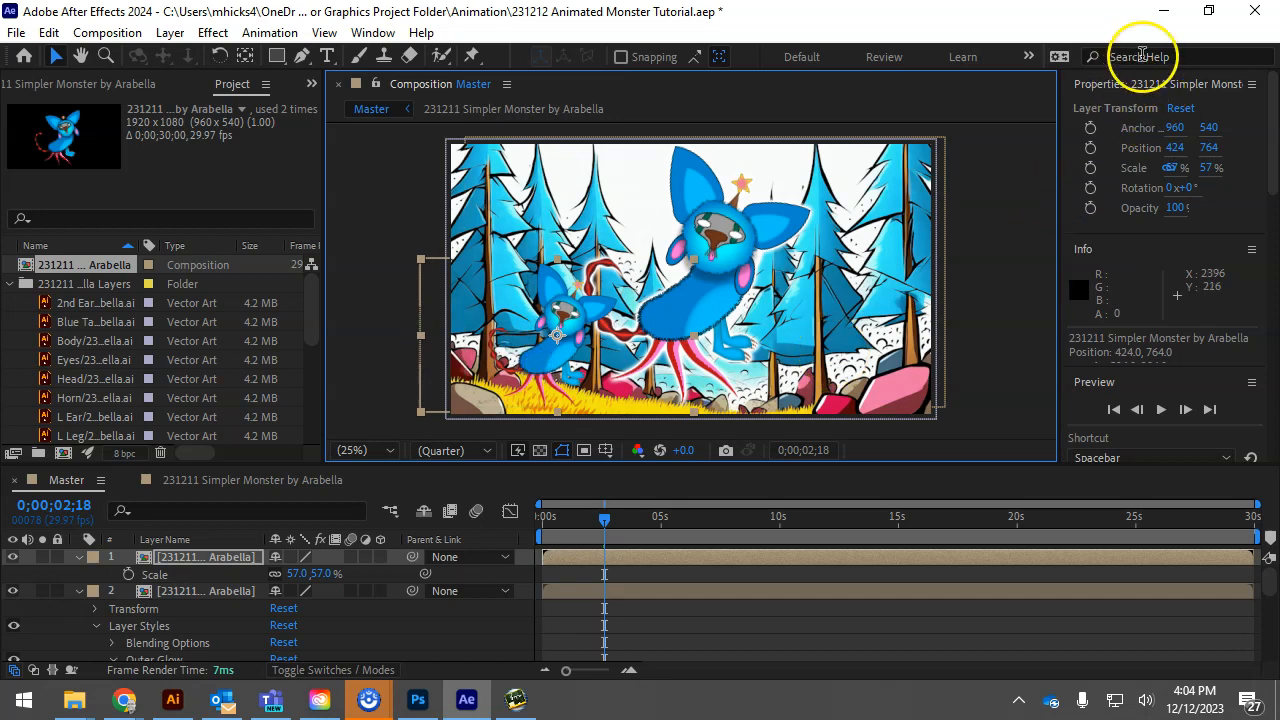
Apply the Hue/Saturation effect to the small monster layer and set Master Hue to -105° to turn it green
click(212, 33)
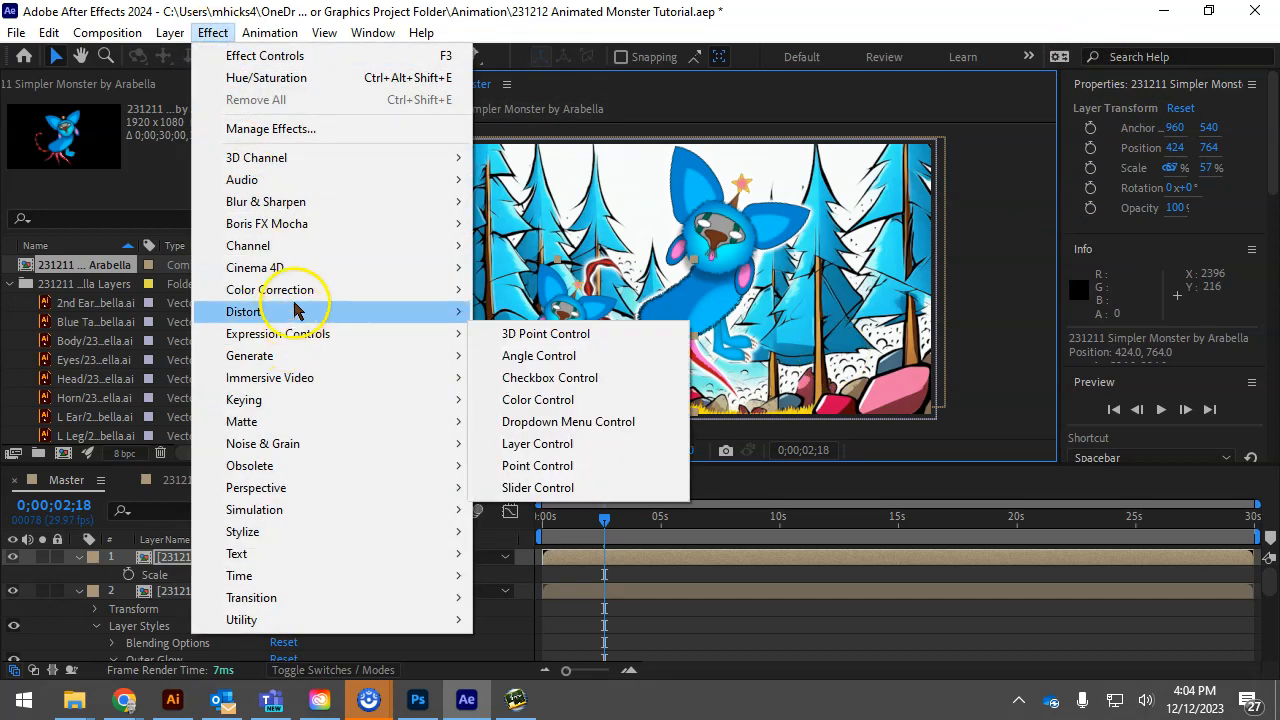
mouse_move(296, 300)
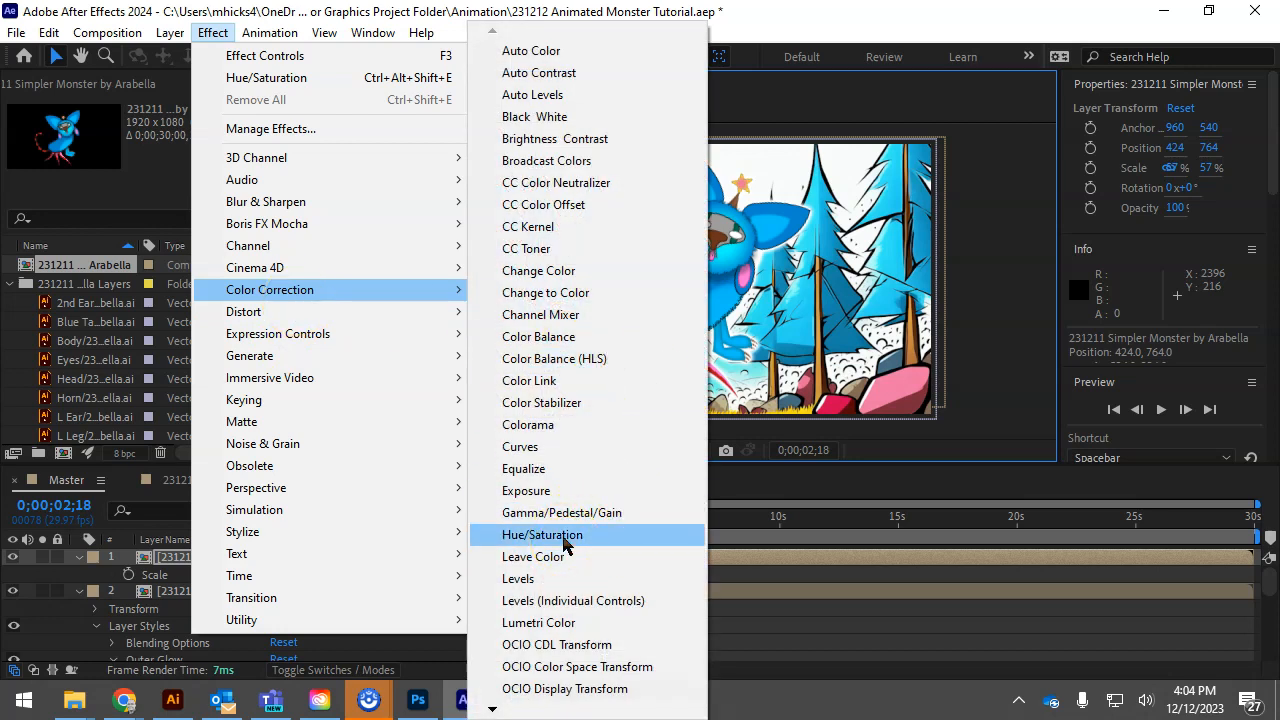
click(565, 544)
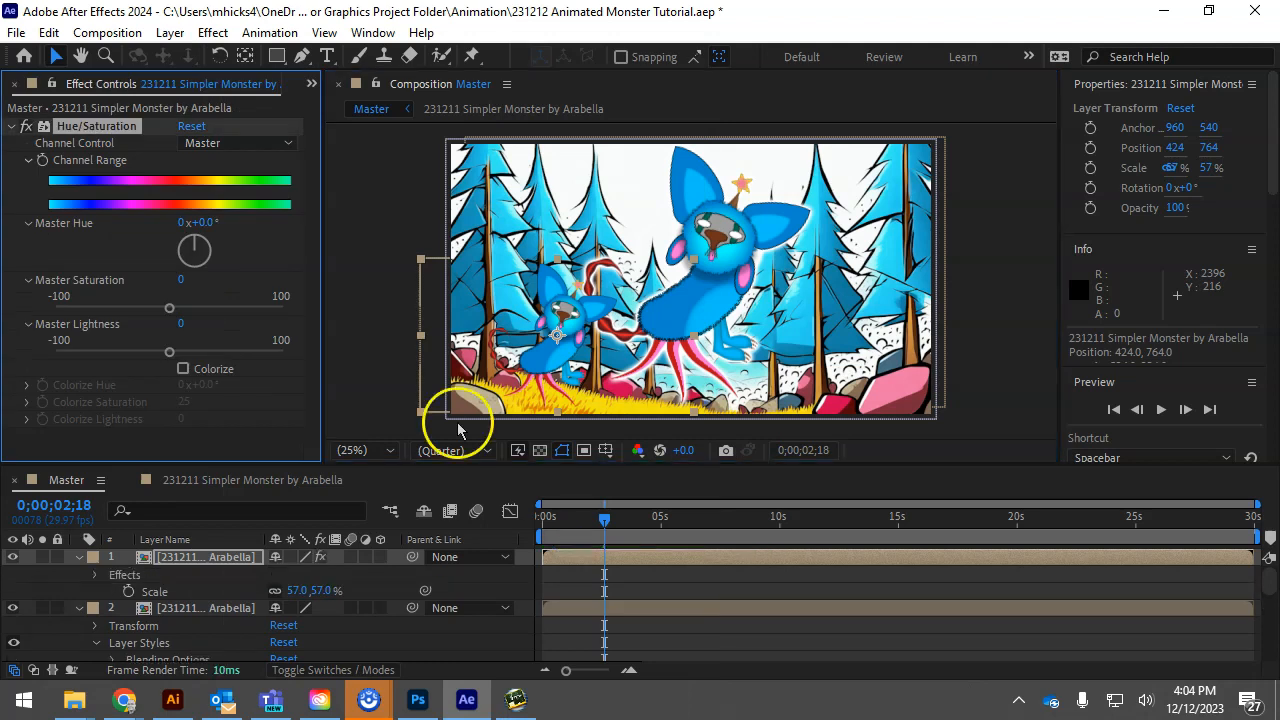
drag(197, 248, 151, 268)
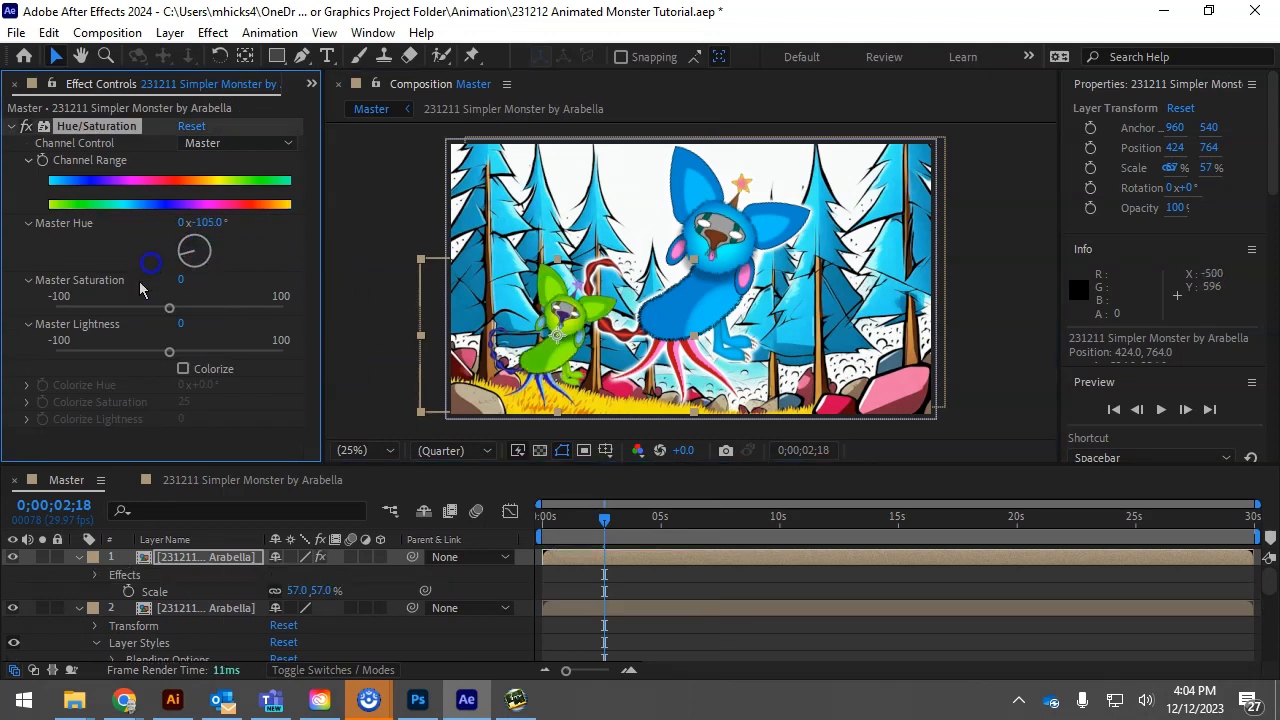
Move the small green monster right to about 528, 764 and shift its layer 0;00;01;04 earlier in time
drag(547, 362, 573, 362)
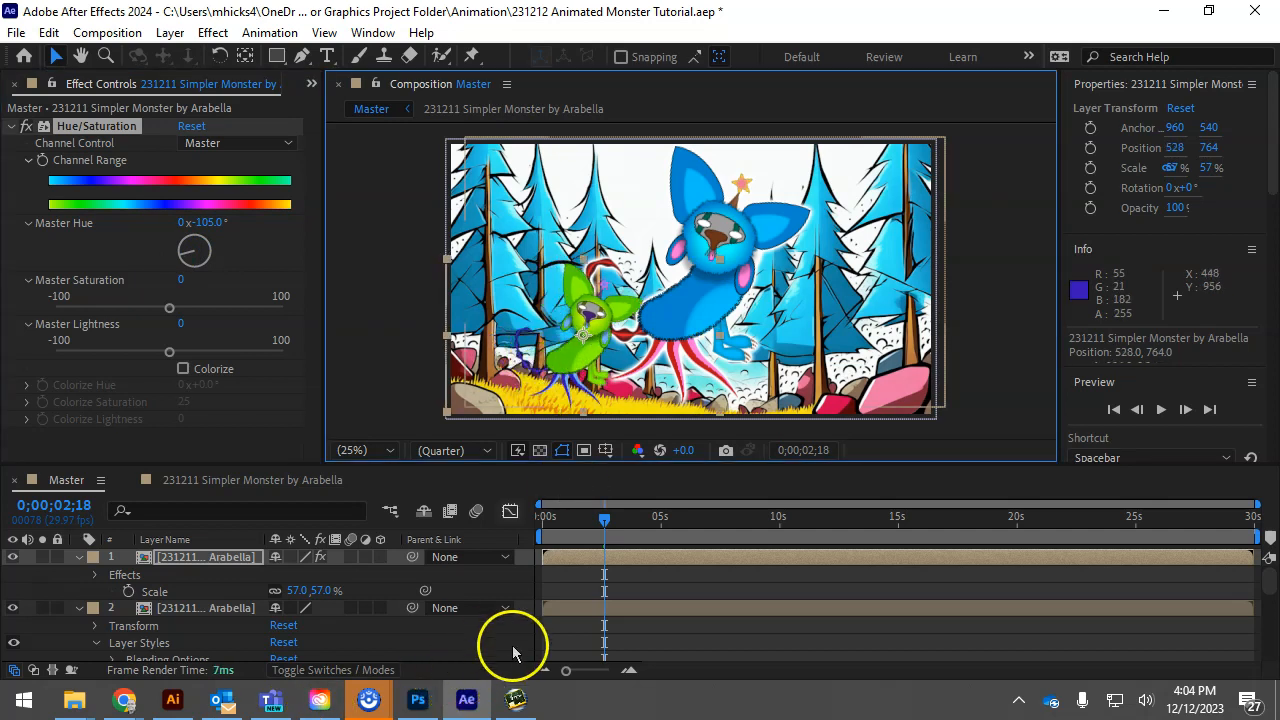
drag(603, 517, 598, 562)
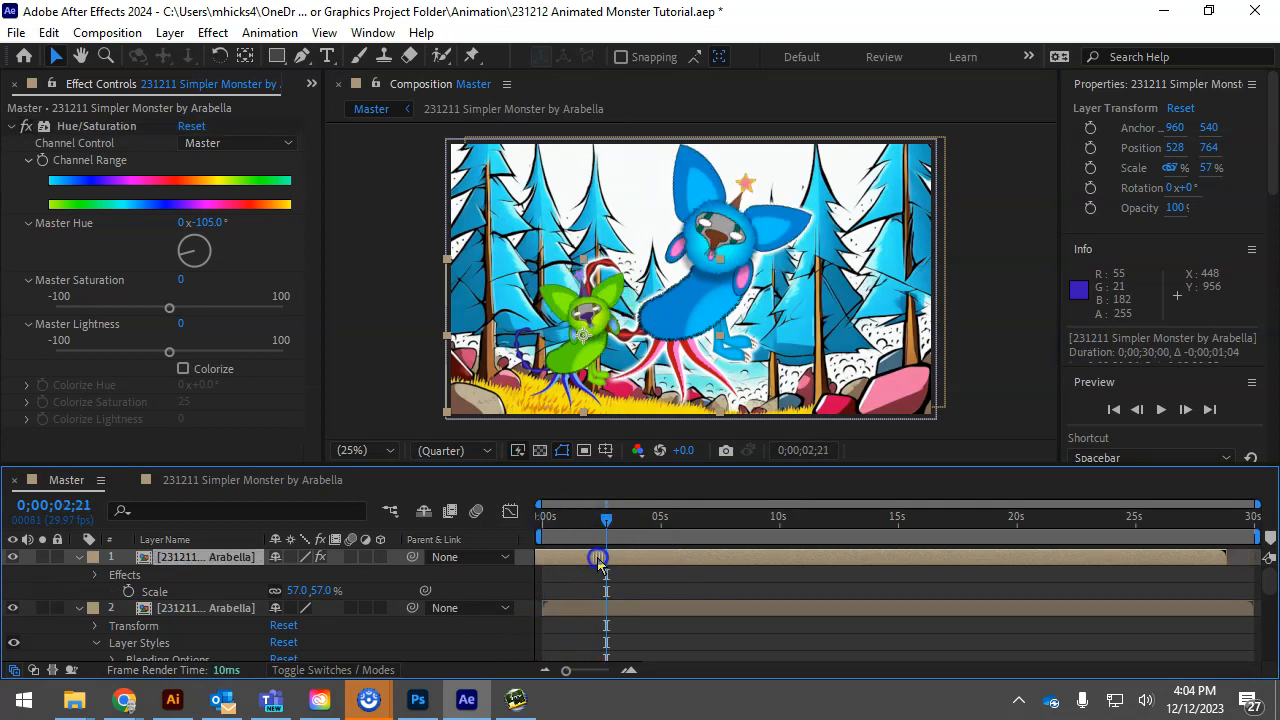
Preview the Master composition from its beginning to check both monsters' animation against the forest
drag(606, 517, 493, 530)
key(space)
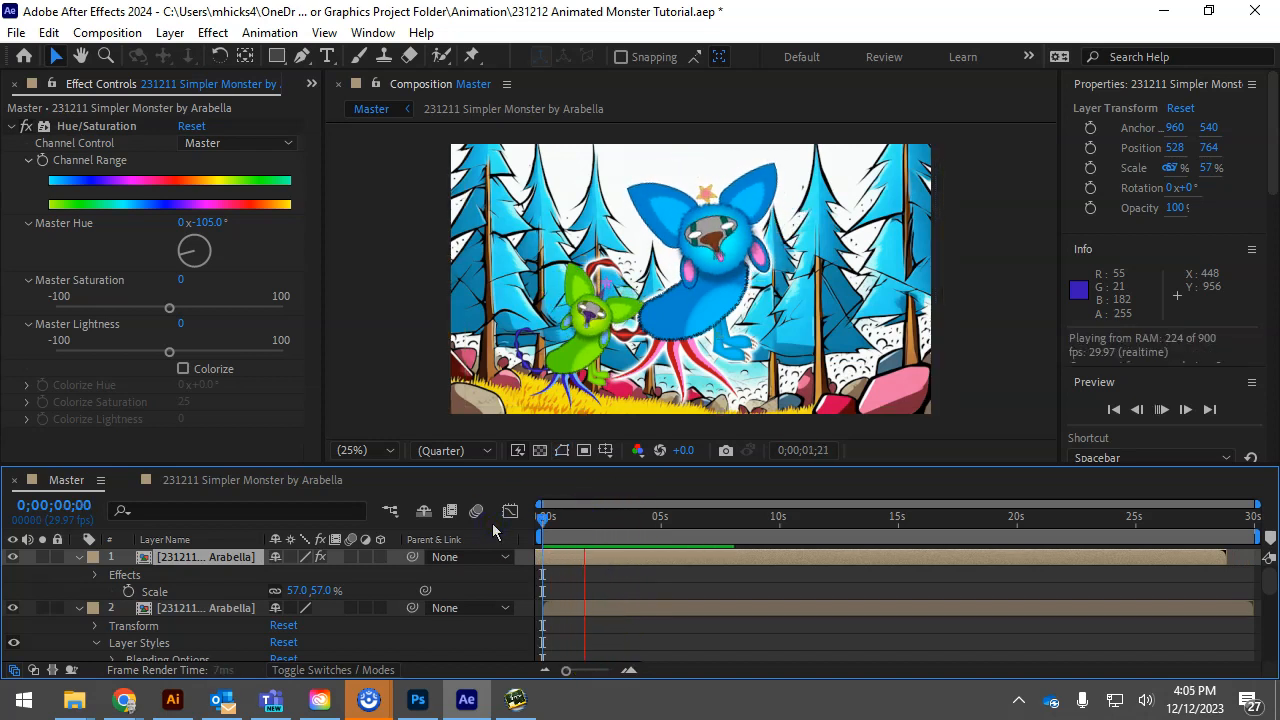